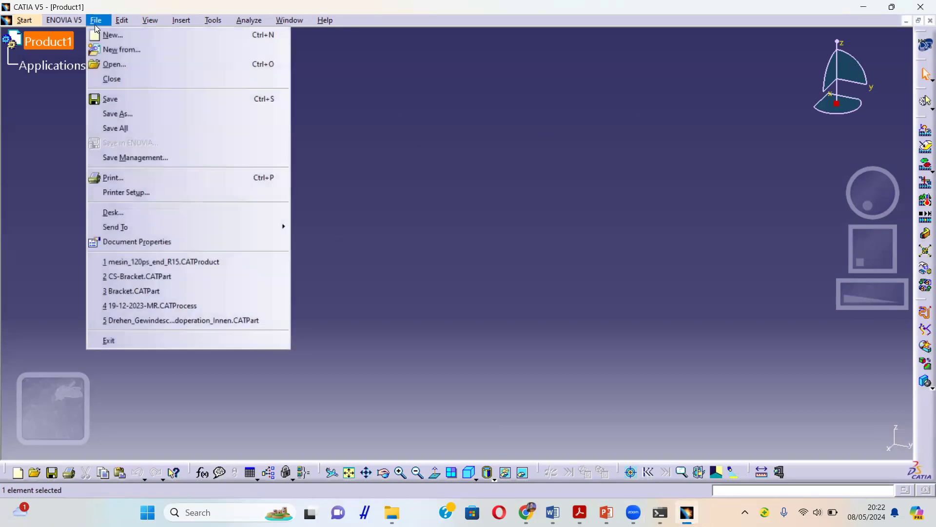
- Close the empty product and open the recent file CS-Bracket.CATPart
click(168, 79)
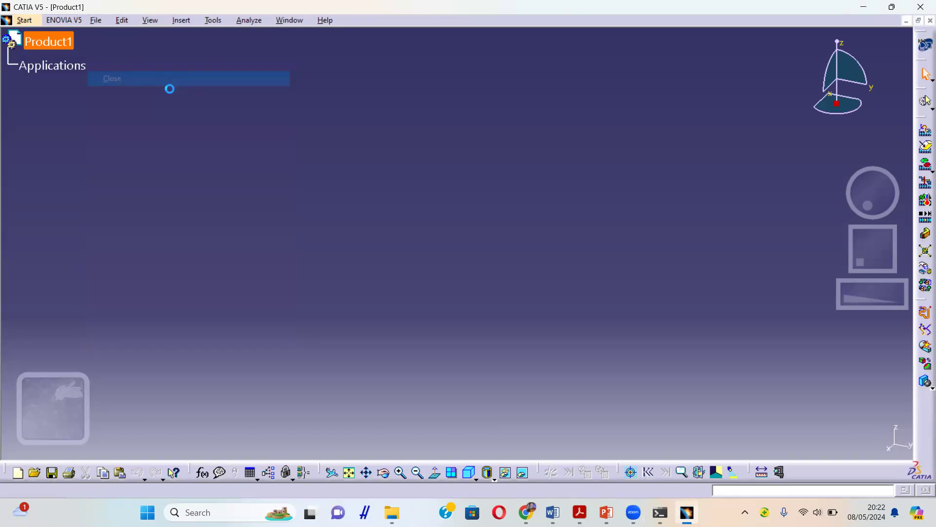
click(83, 21)
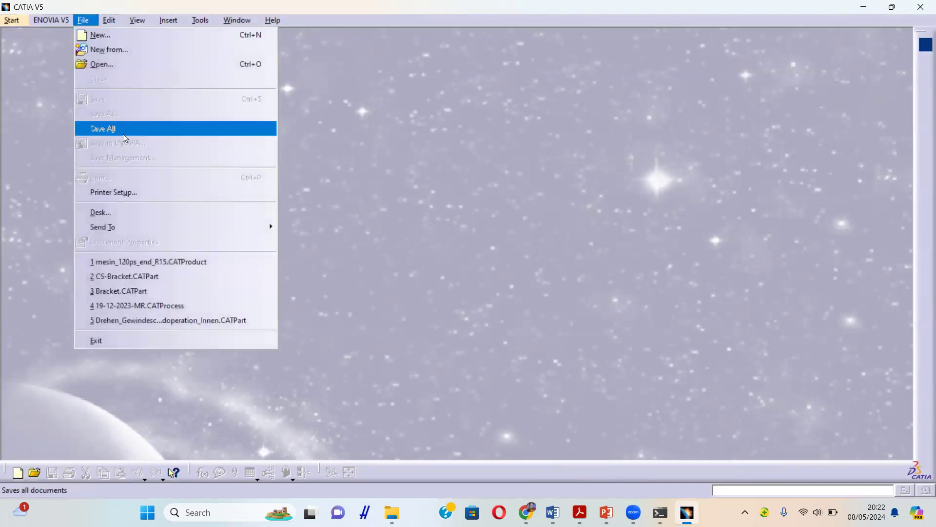
click(178, 277)
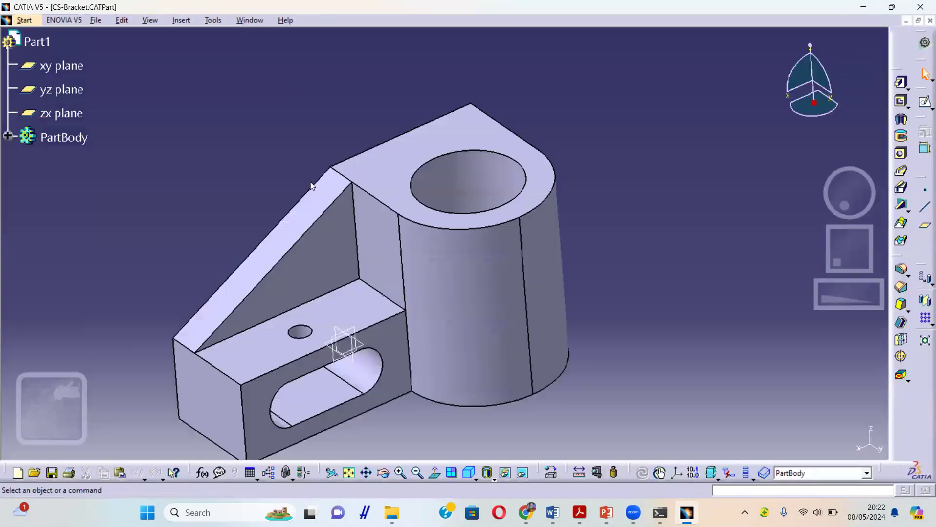
middle_drag(404, 302, 499, 246)
click(433, 247)
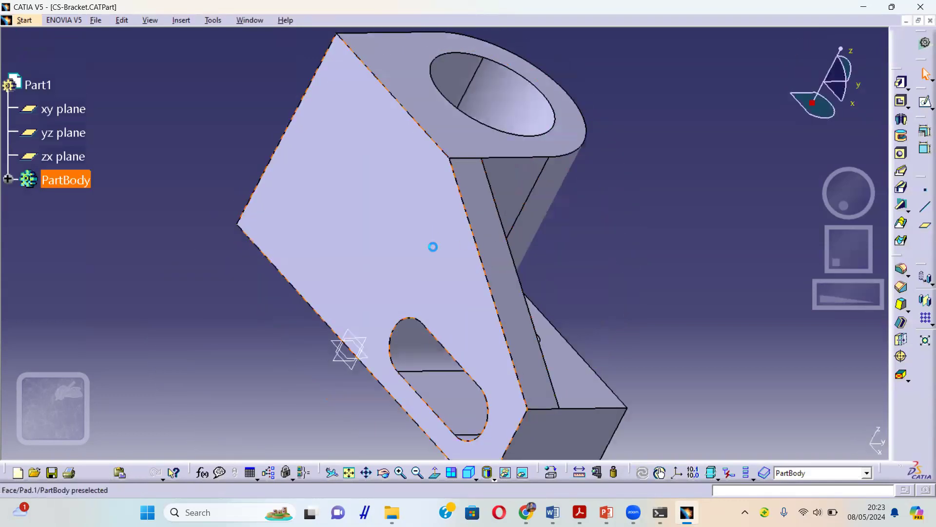
click(612, 243)
middle_drag(619, 248, 585, 260)
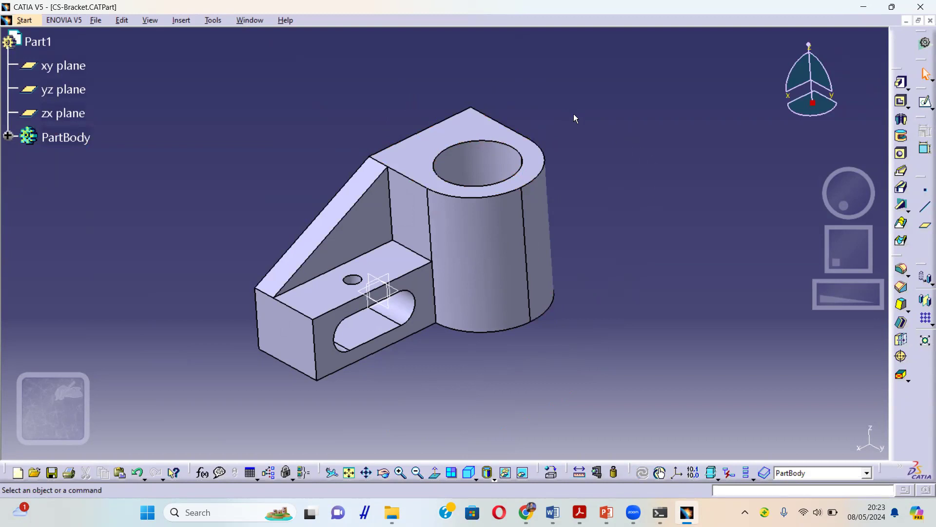
- Apply the Aluminium material from the metal materials of the default catalog to the whole part
click(44, 42)
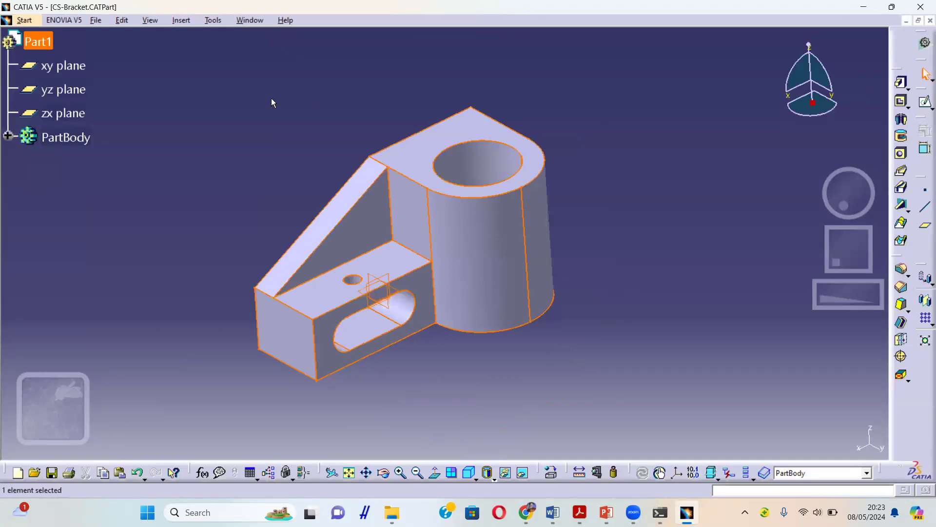
click(551, 471)
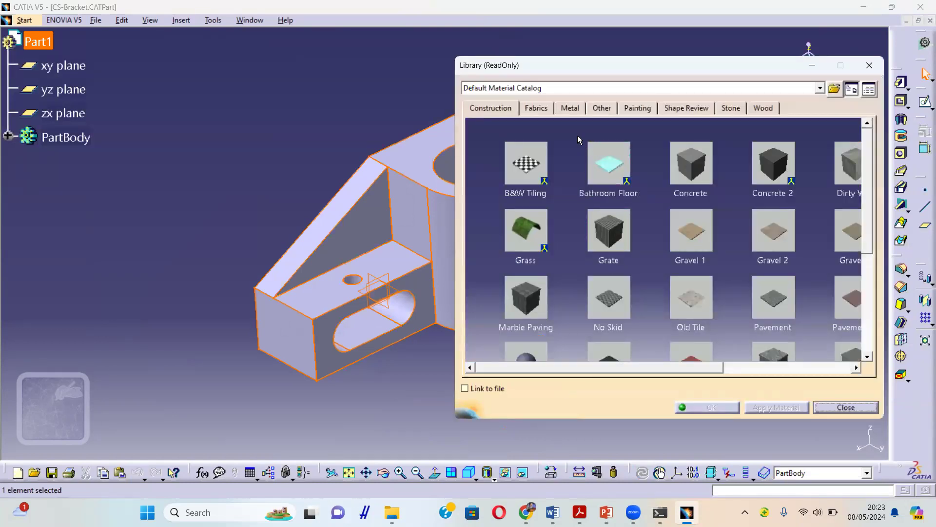
click(570, 108)
click(524, 165)
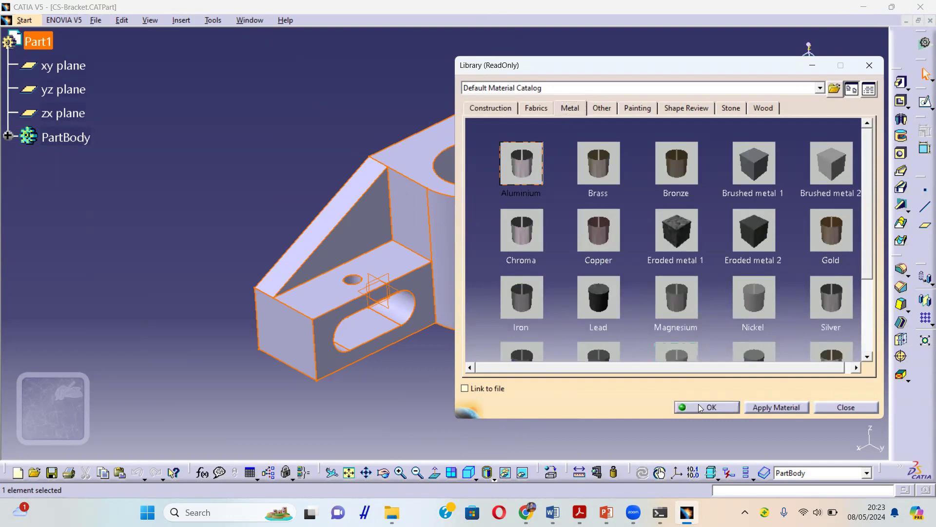
click(706, 407)
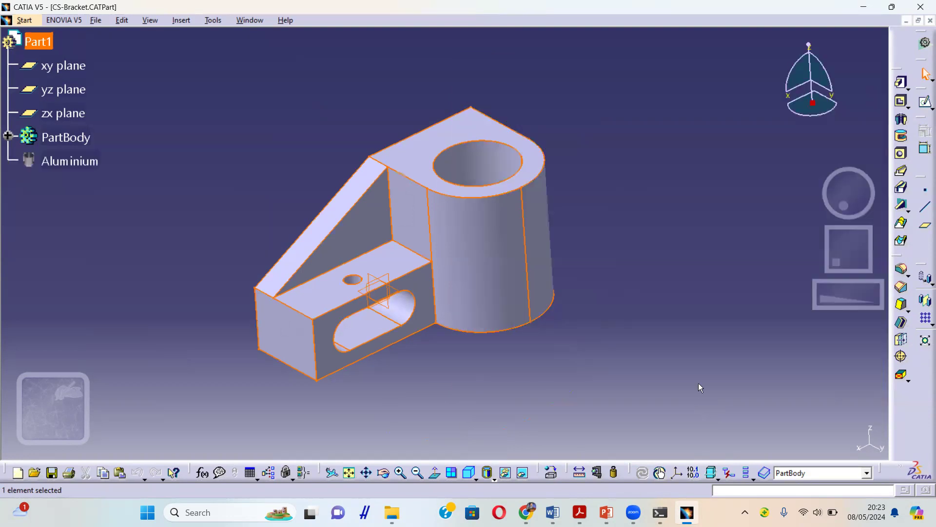
click(252, 225)
- Review the Aluminium material's structural analysis properties, including Young modulus, density, thermal expansion and yield strength
click(91, 162)
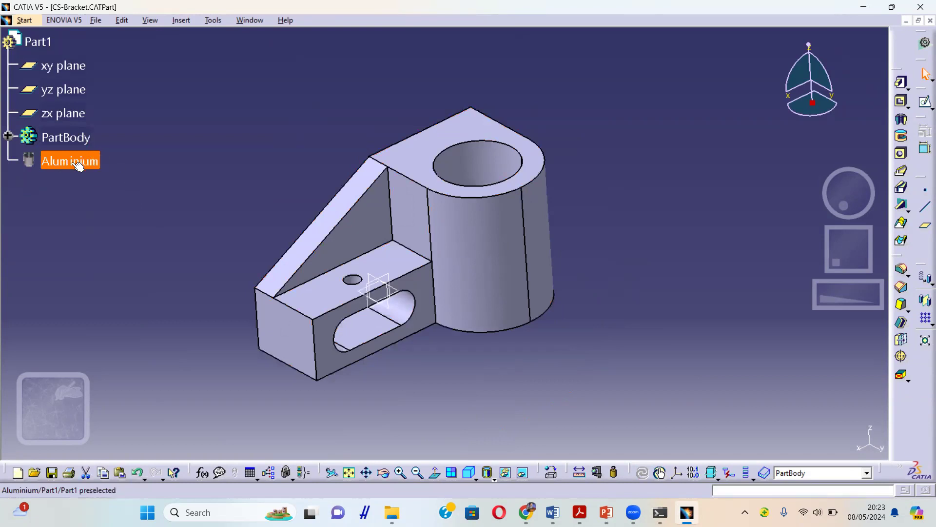
double_click(83, 161)
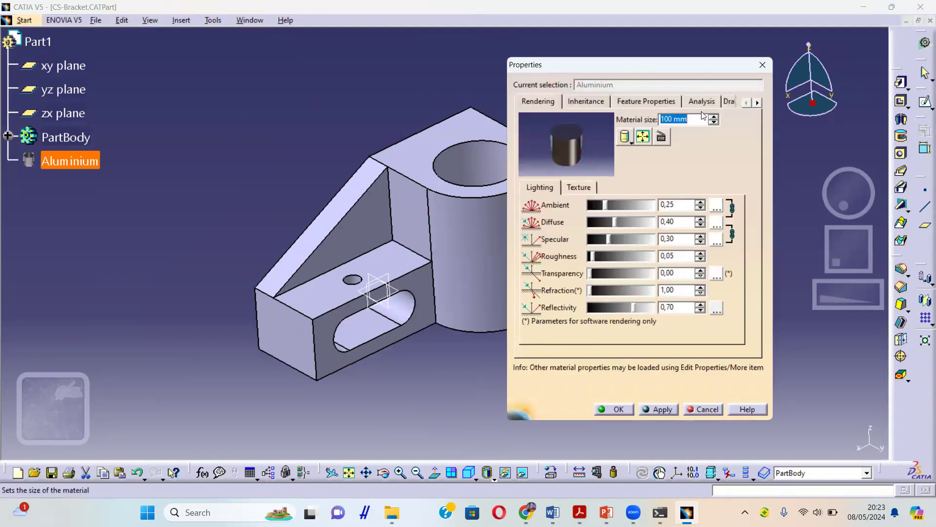
click(697, 101)
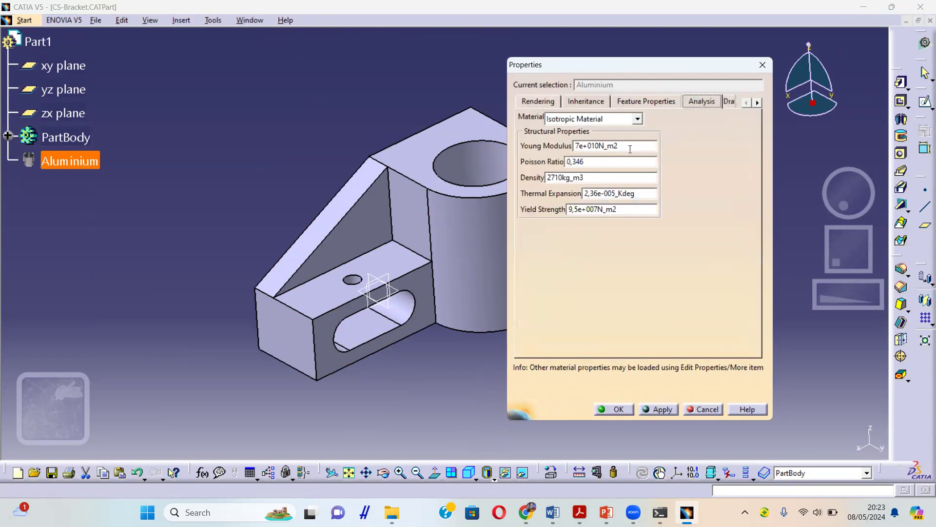
double_click(603, 146)
double_click(572, 179)
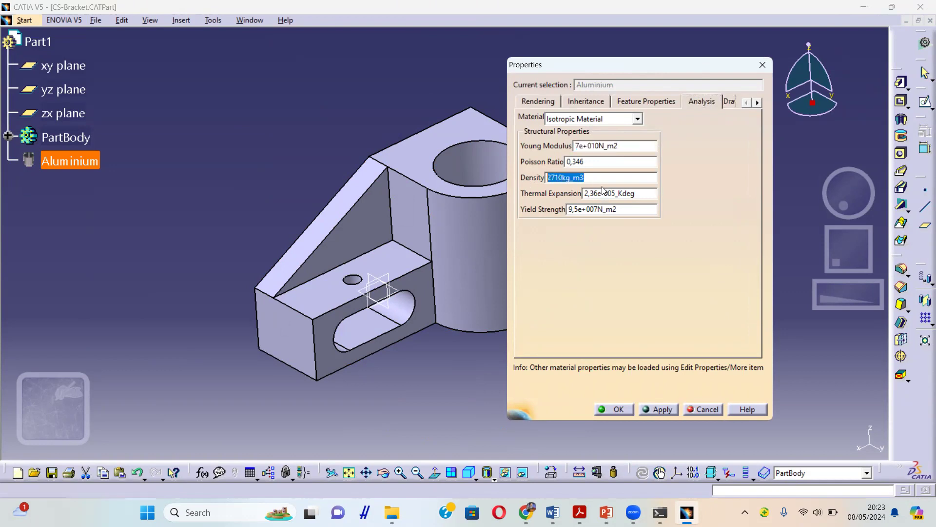
drag(637, 194, 557, 209)
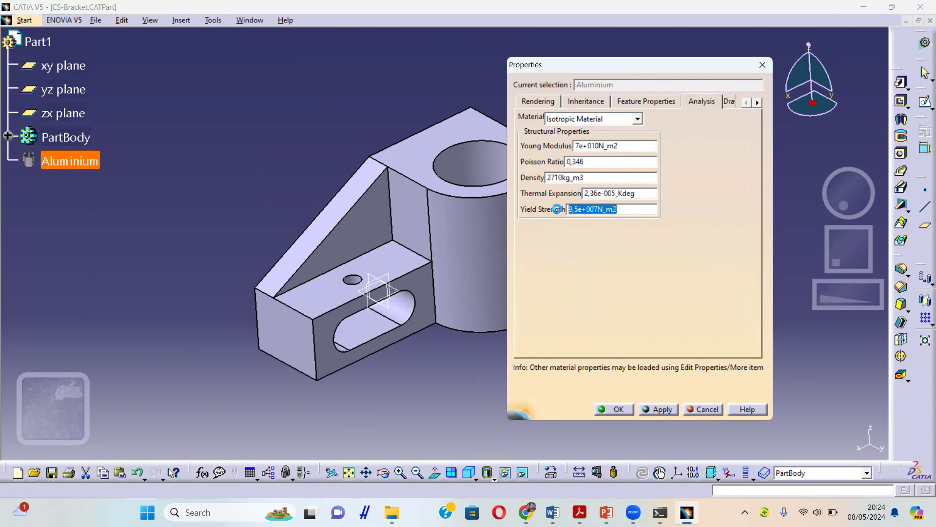
click(634, 213)
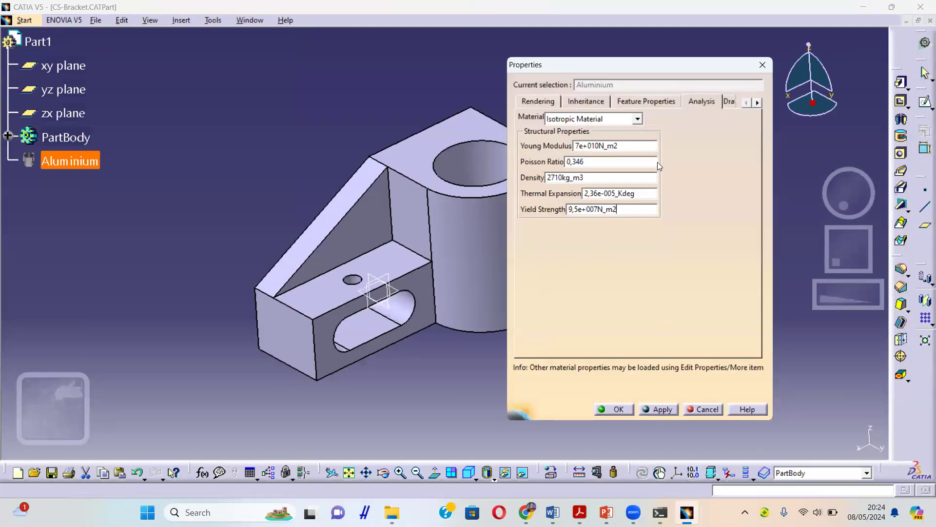
double_click(614, 146)
click(621, 411)
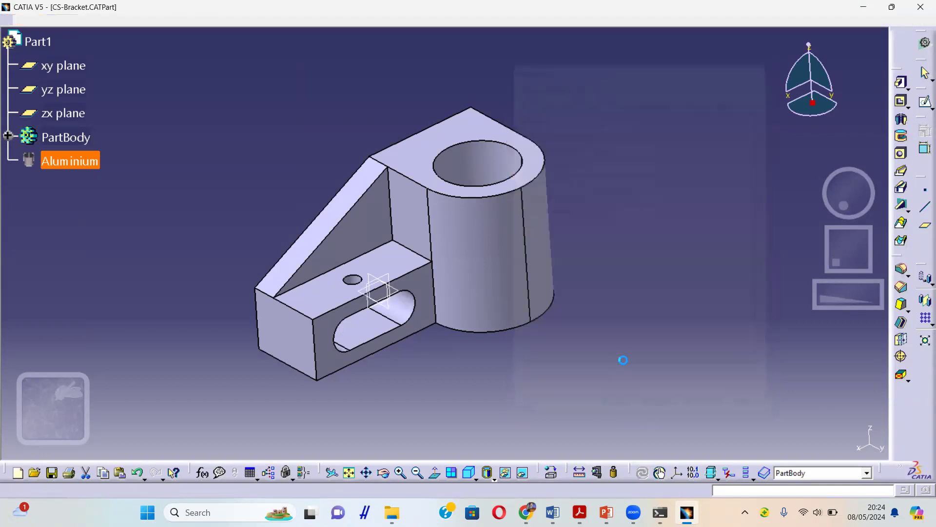
click(649, 288)
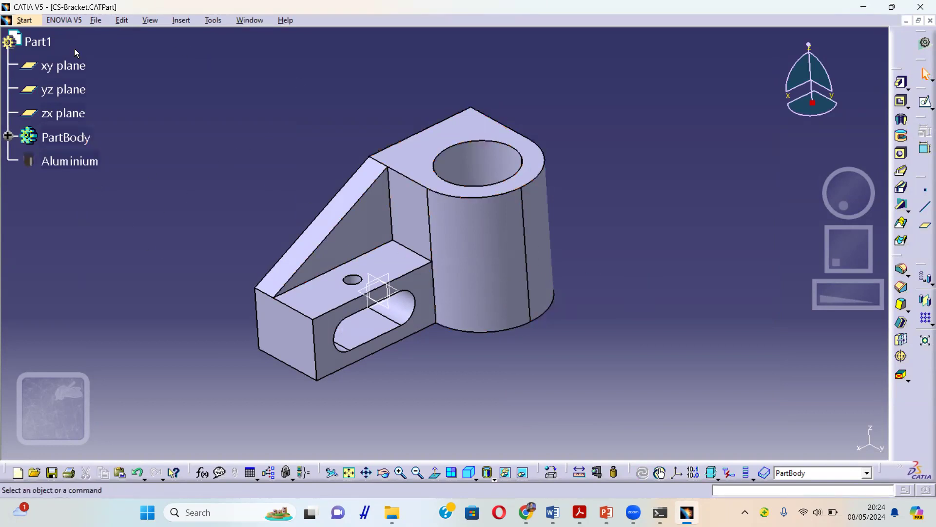
- Switch to Generative Structural Analysis and create a Static Analysis case for the bracket
click(24, 20)
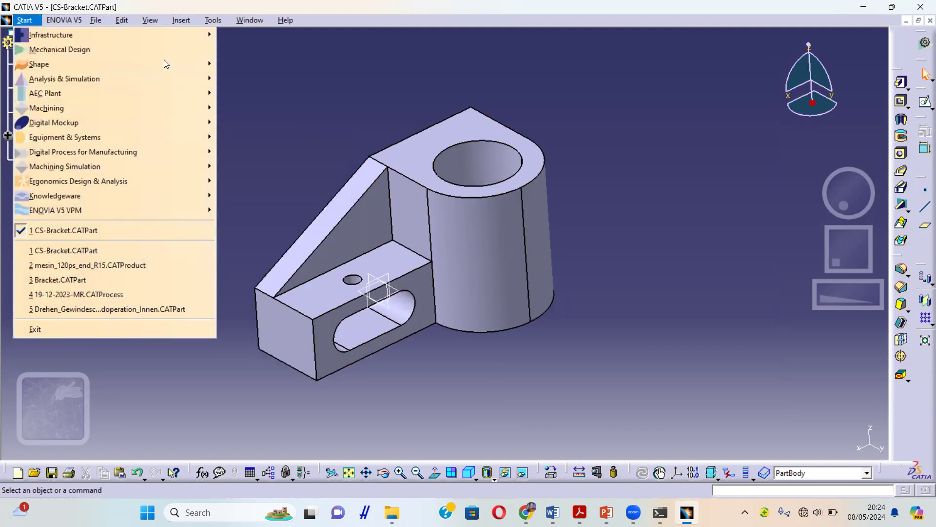
mouse_move(169, 79)
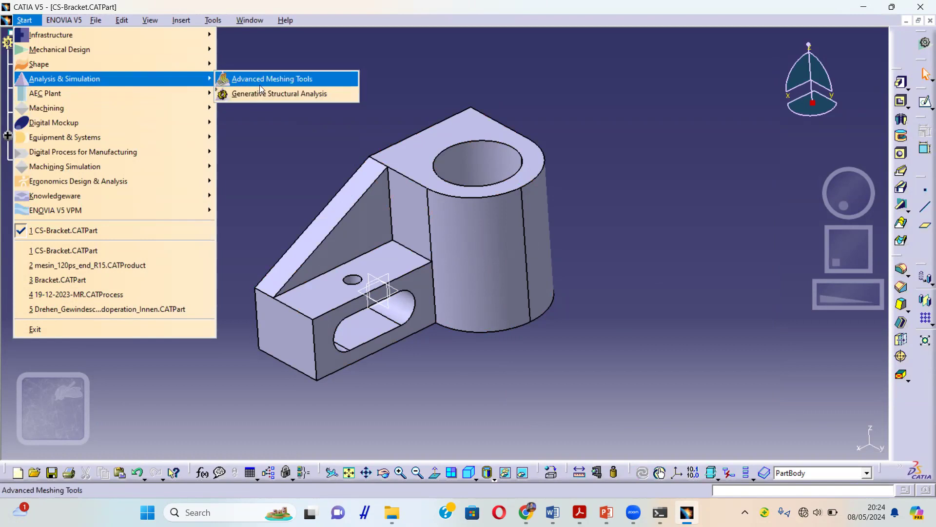
click(276, 96)
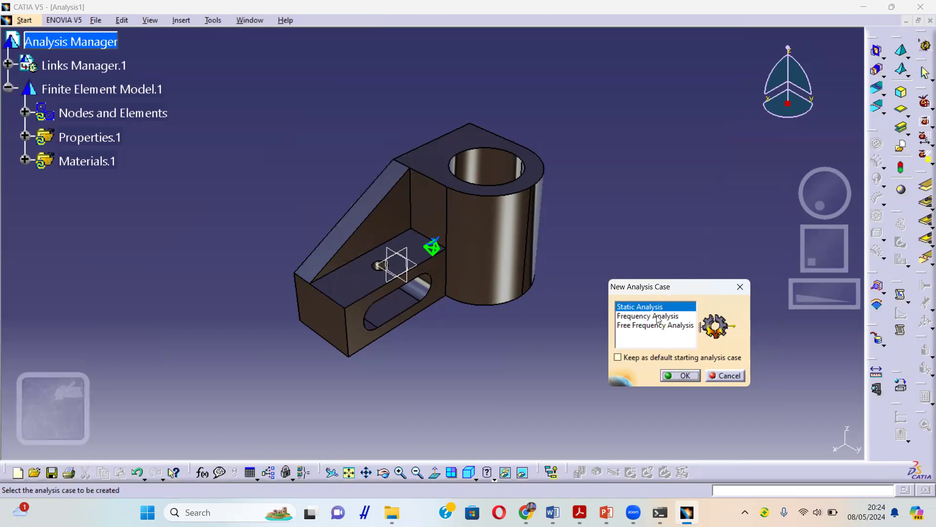
click(684, 376)
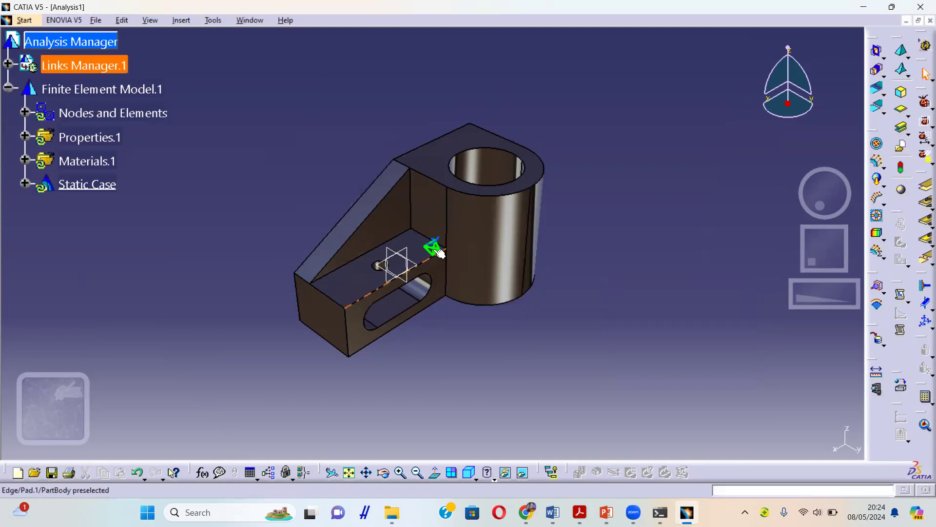
- Set the element type of the part's OCTREE tetrahedron mesh to Linear, keeping the default size and sag
middle_drag(516, 270, 560, 268)
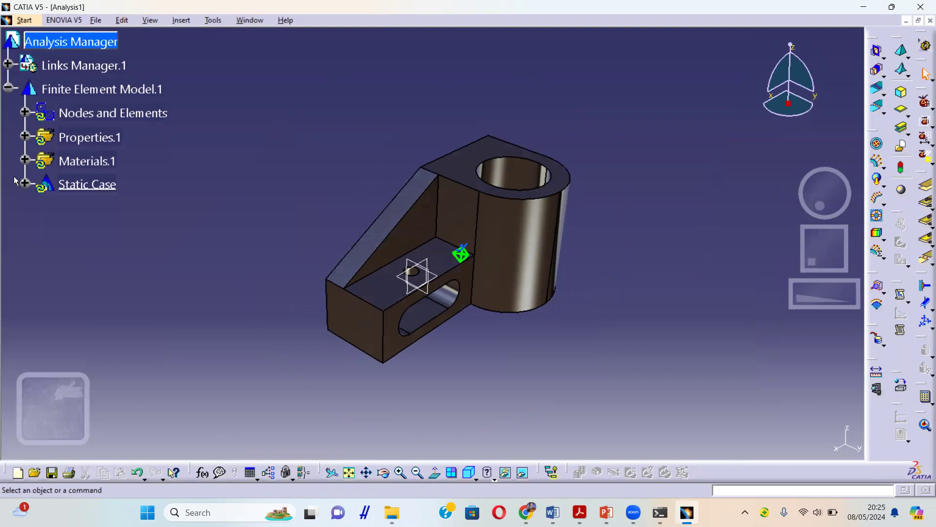
click(24, 112)
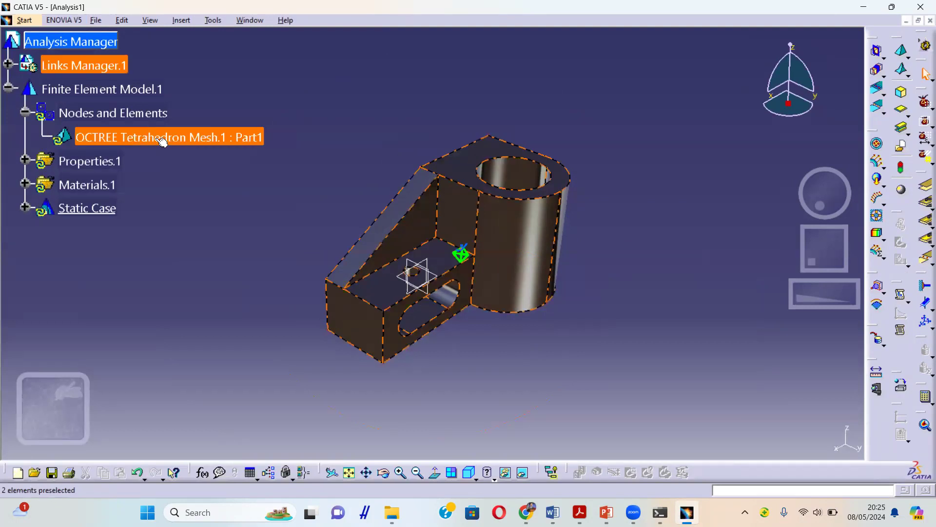
double_click(180, 137)
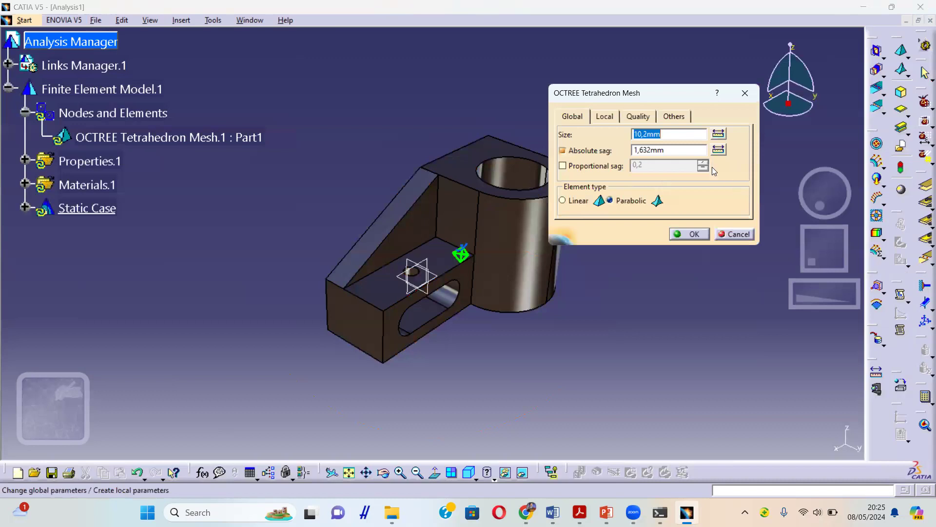
double_click(643, 149)
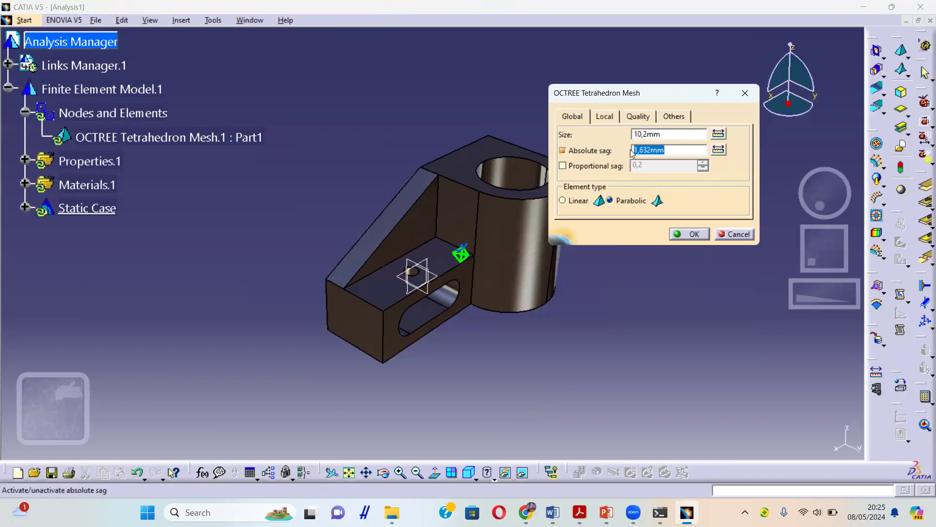
click(677, 135)
double_click(672, 136)
click(684, 135)
key(shift+Home)
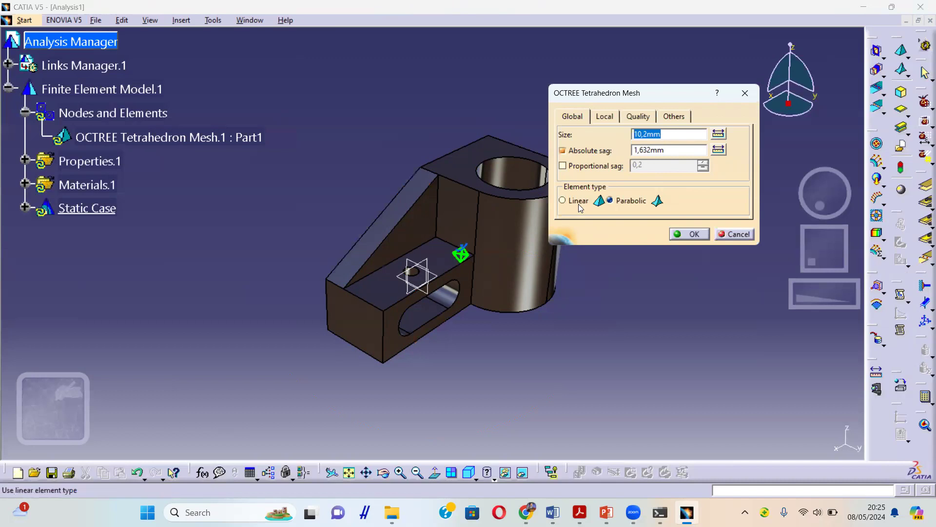
click(567, 199)
click(630, 203)
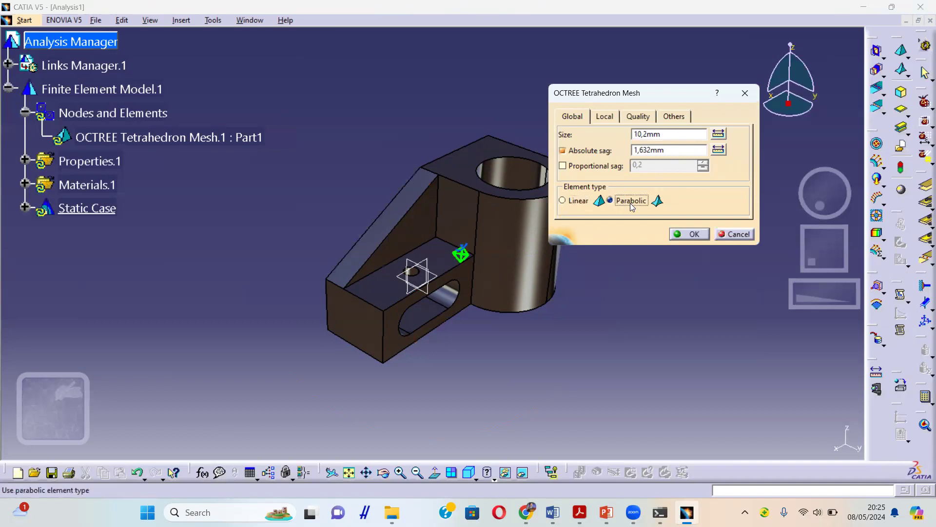
click(566, 200)
click(686, 234)
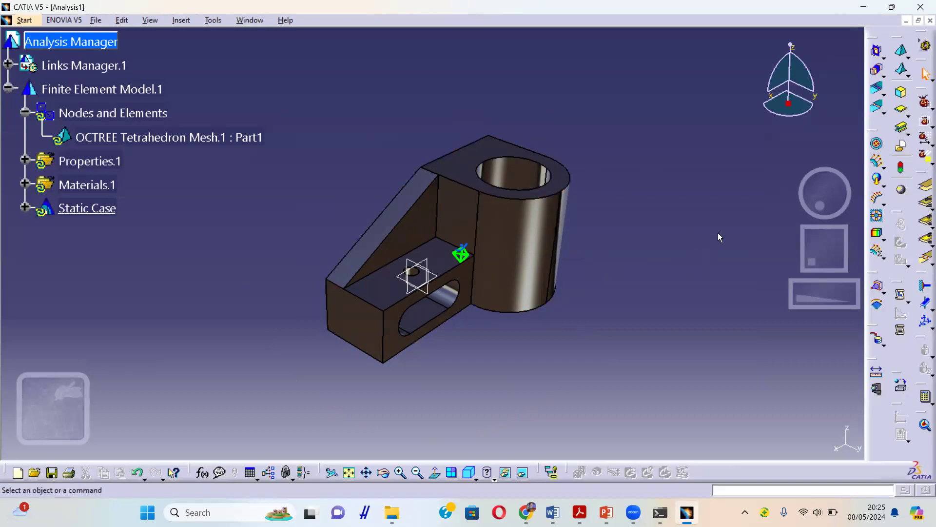
- Apply a clamp restraint to the bracket's large flat back face containing the slot opening
middle_drag(412, 298, 425, 234)
click(356, 230)
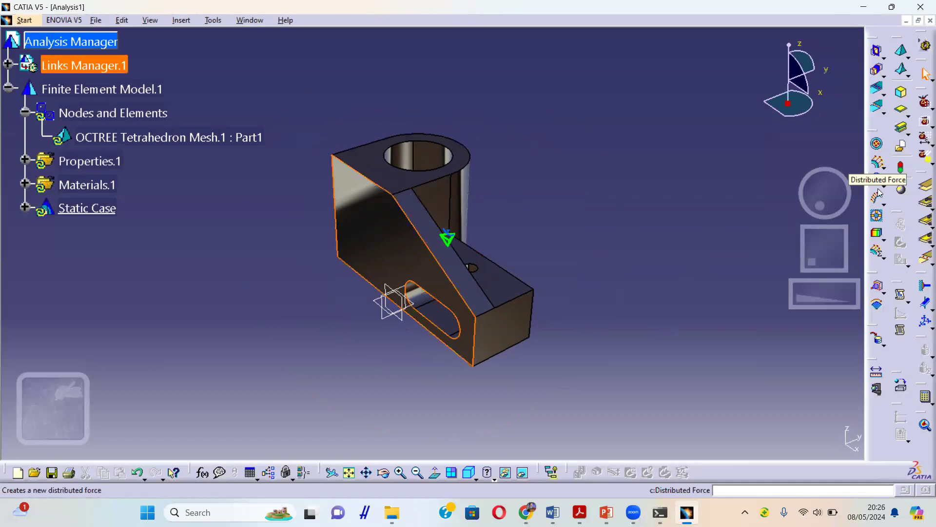
click(923, 288)
click(366, 230)
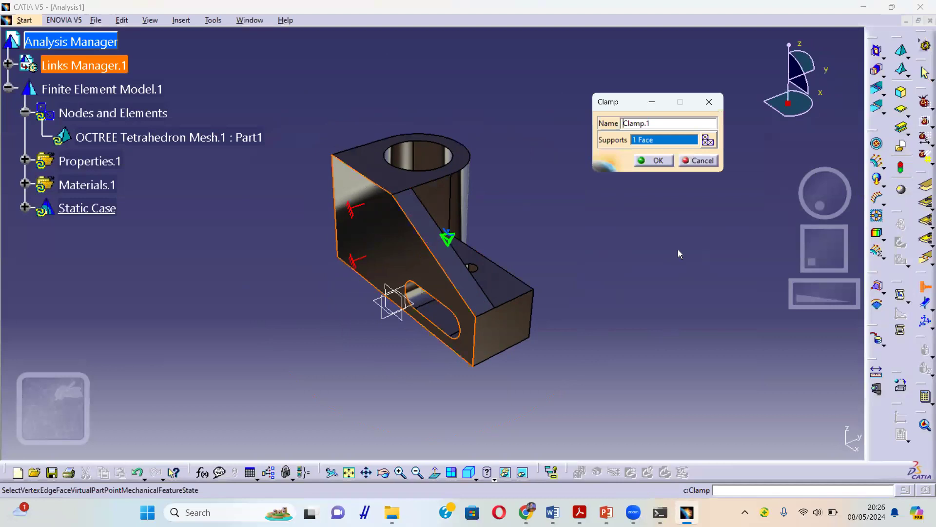
middle_drag(386, 226, 312, 266)
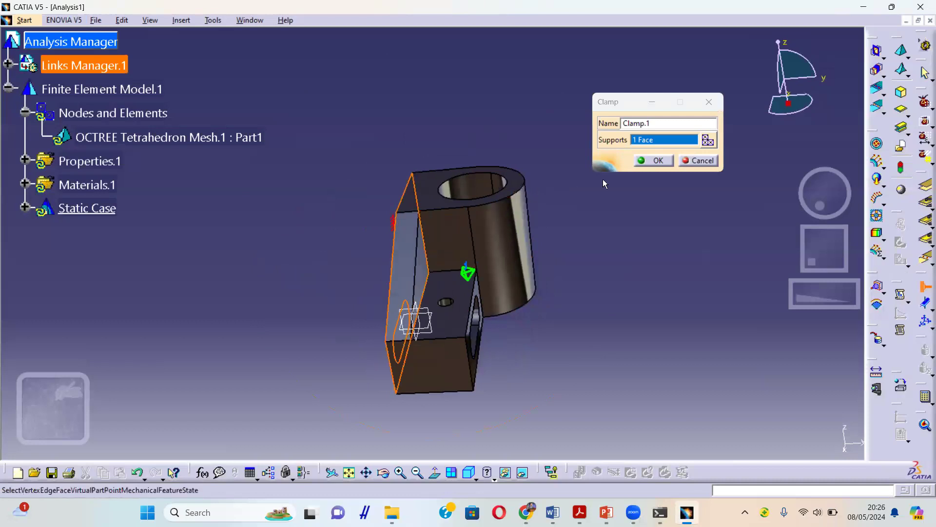
click(649, 162)
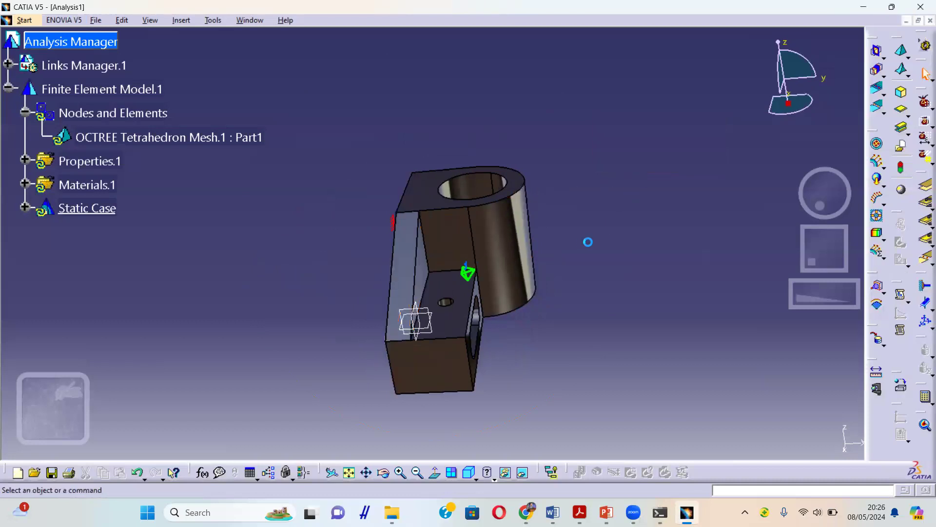
- Apply a distributed force to the bracket's top face around the bore, with components X 0 N, Y 50 N and Z -50 N
middle_drag(566, 282, 487, 228)
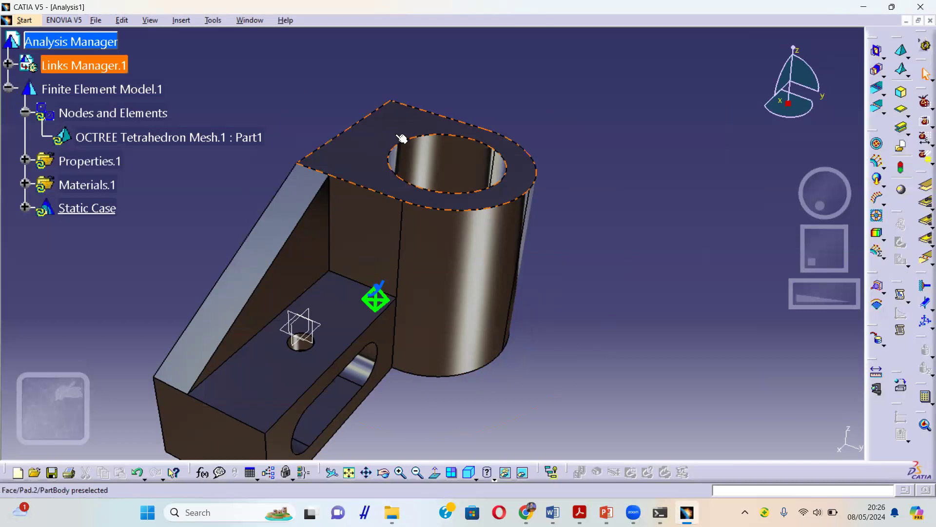
click(377, 160)
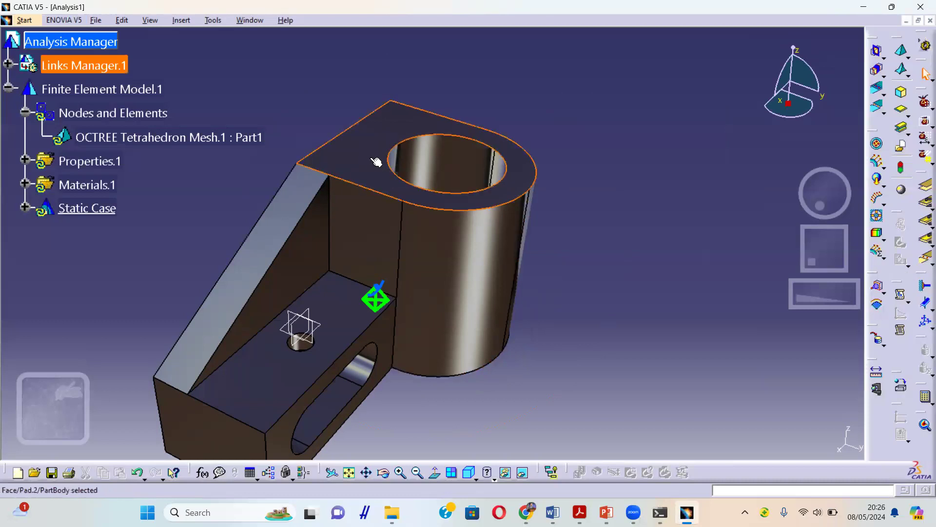
click(876, 162)
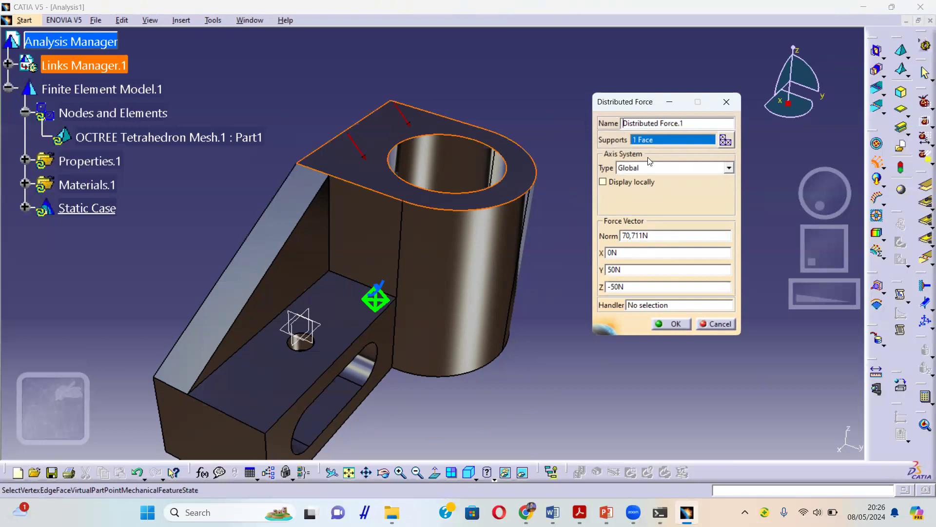
click(628, 250)
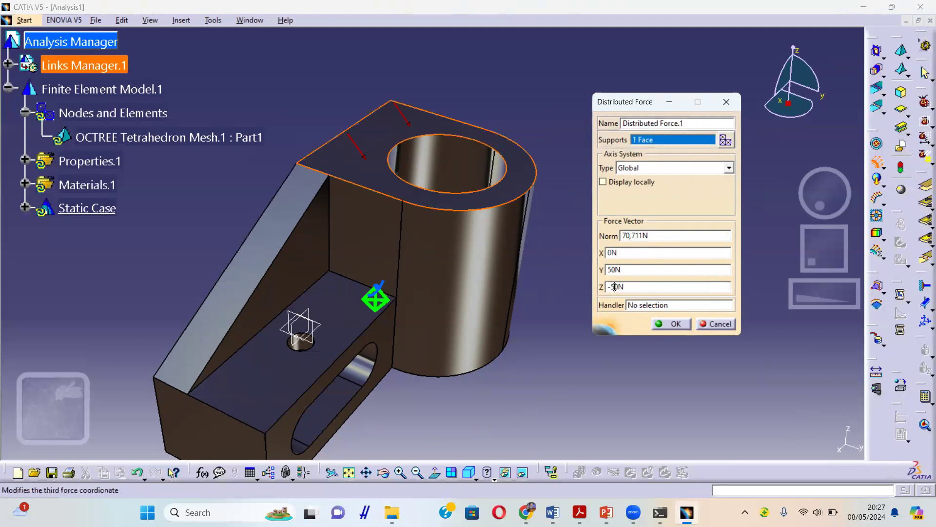
click(634, 288)
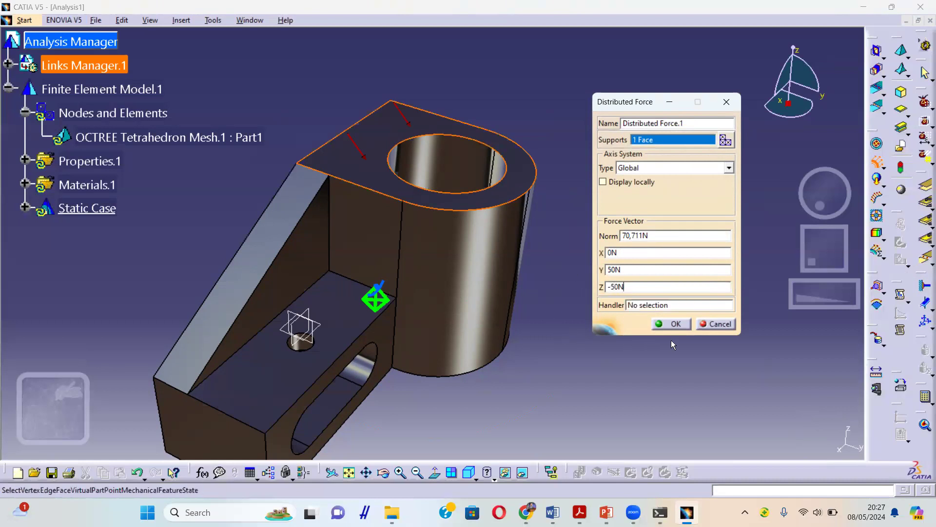
click(672, 324)
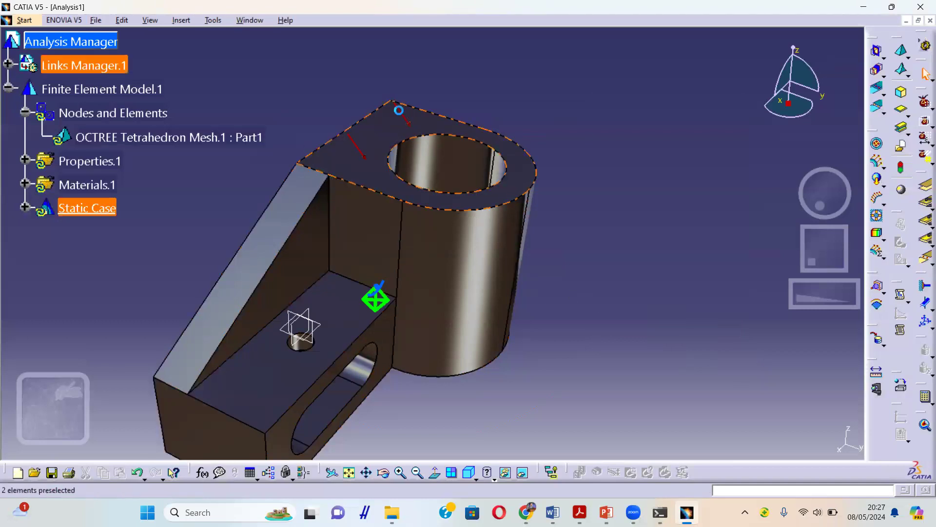
- Edit the distributed force on the top face and set its Y component to 0 N so it acts along Z only
double_click(398, 110)
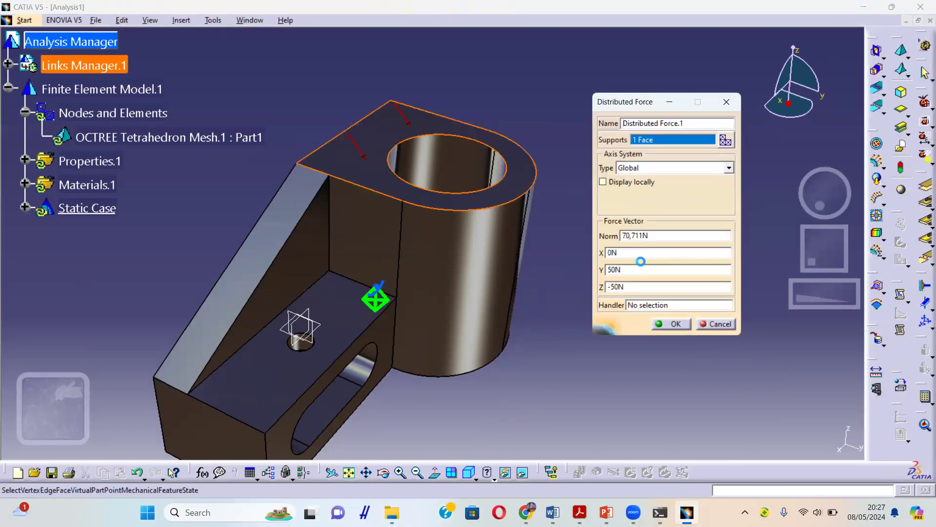
double_click(635, 271)
text(0)
double_click(628, 252)
middle_drag(429, 302, 497, 265)
click(676, 324)
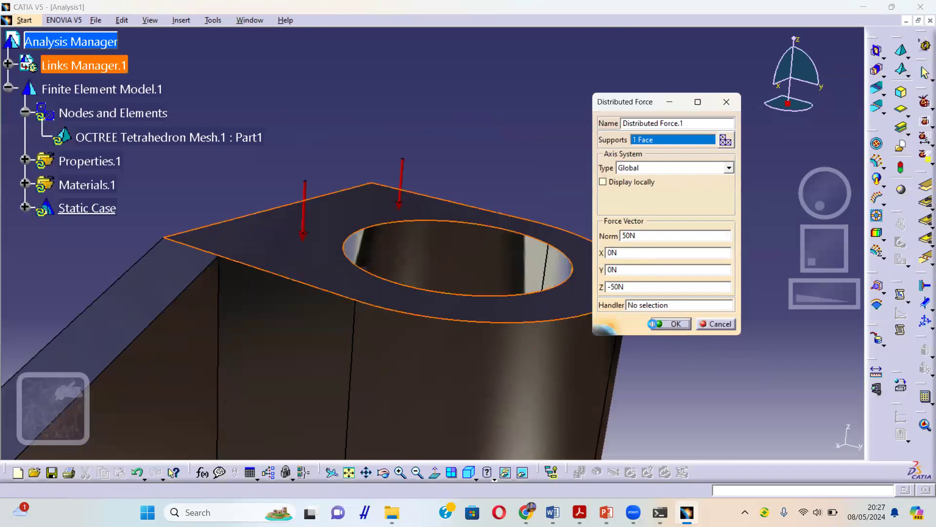
- Compute the complete static case and accept the resource estimation to continue the calculation
middle_drag(401, 340, 614, 228)
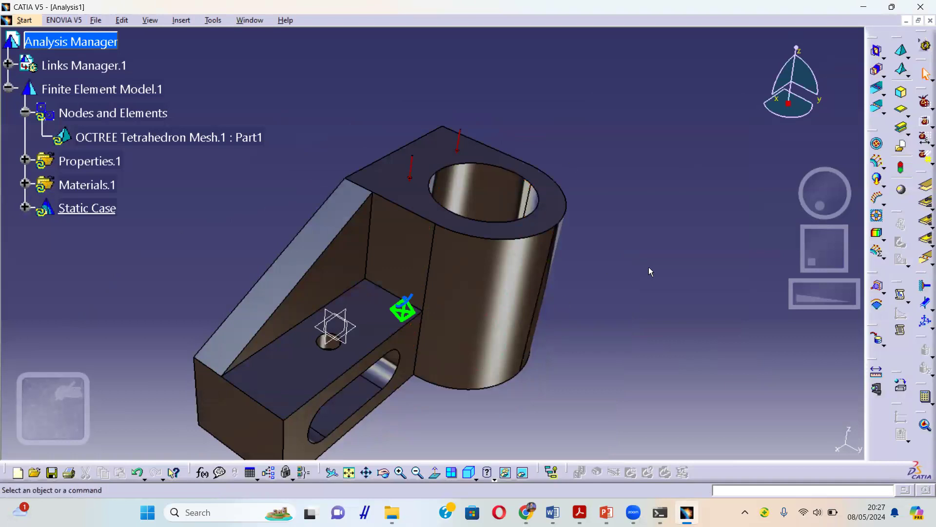
middle_drag(537, 338, 485, 273)
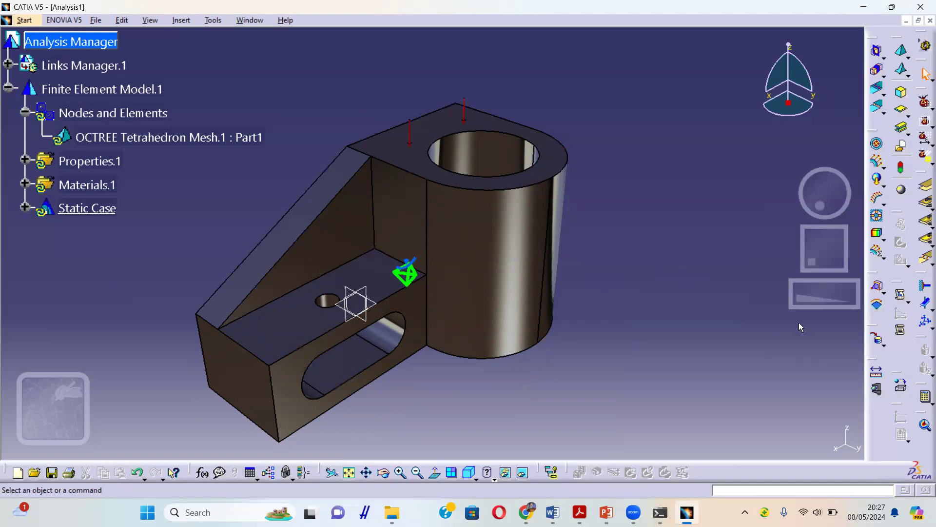
click(924, 399)
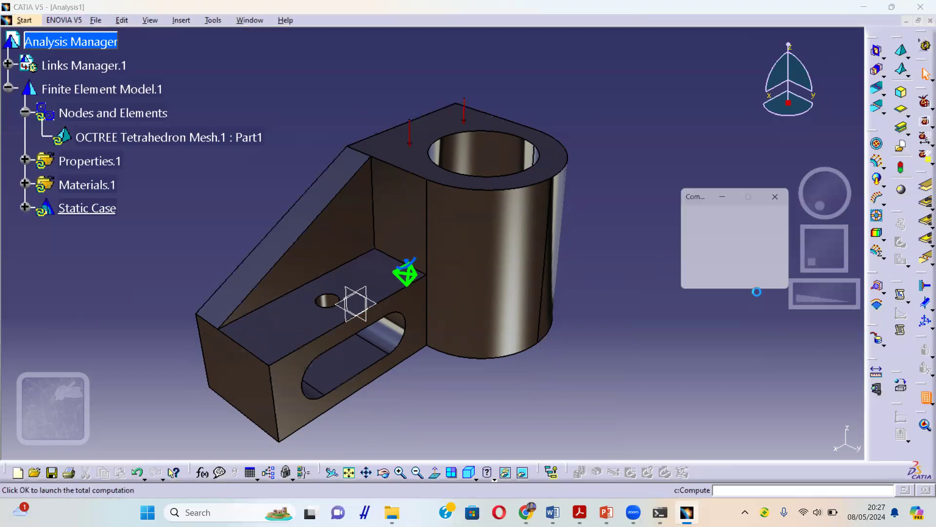
click(734, 281)
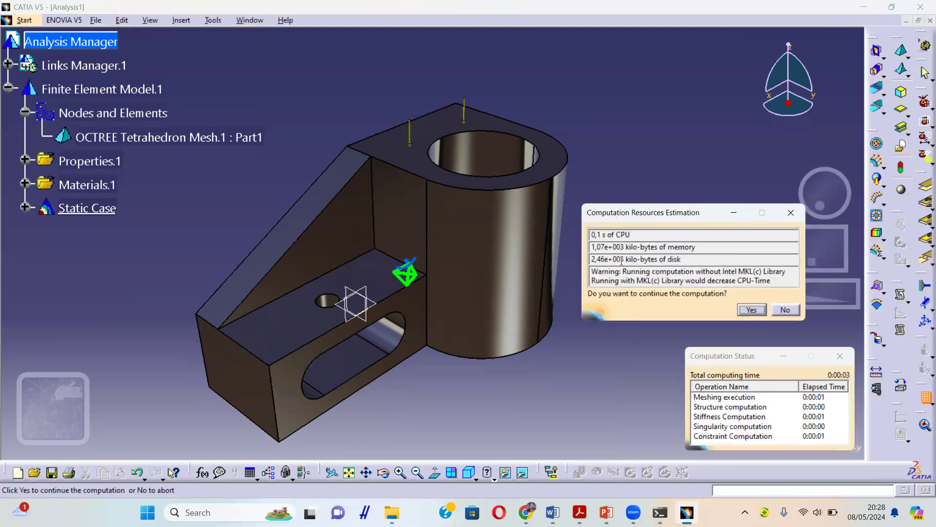
click(745, 314)
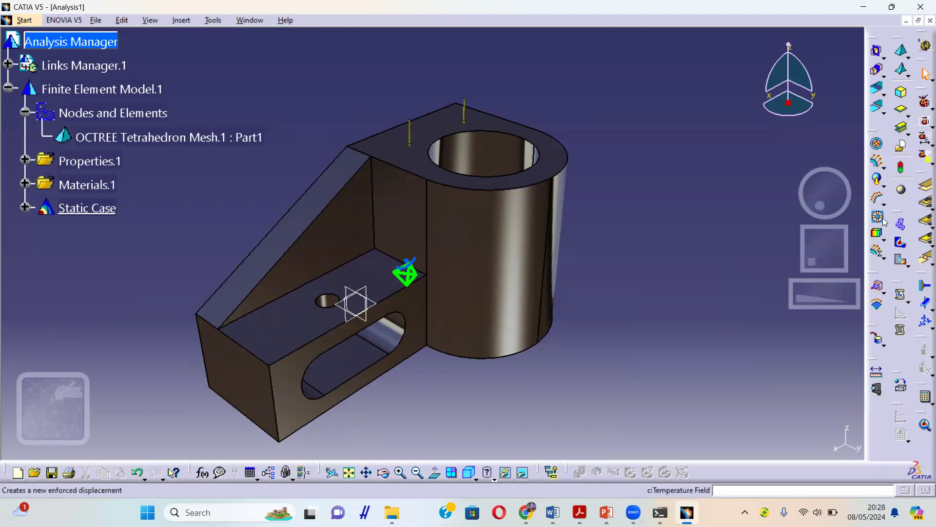
- Display the Von Mises stress map on the deformed bracket and inspect the stress distribution from several angles
click(901, 246)
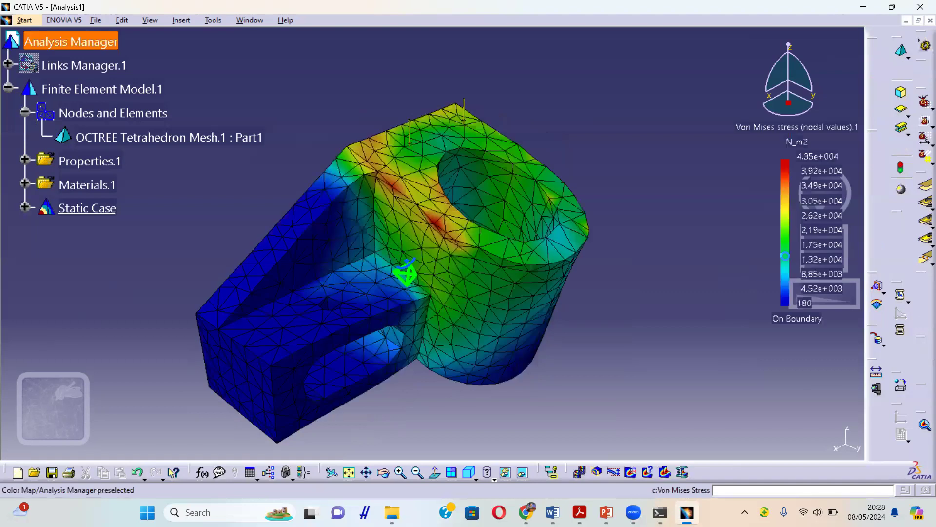
middle_drag(637, 256, 474, 373)
middle_drag(477, 338, 477, 324)
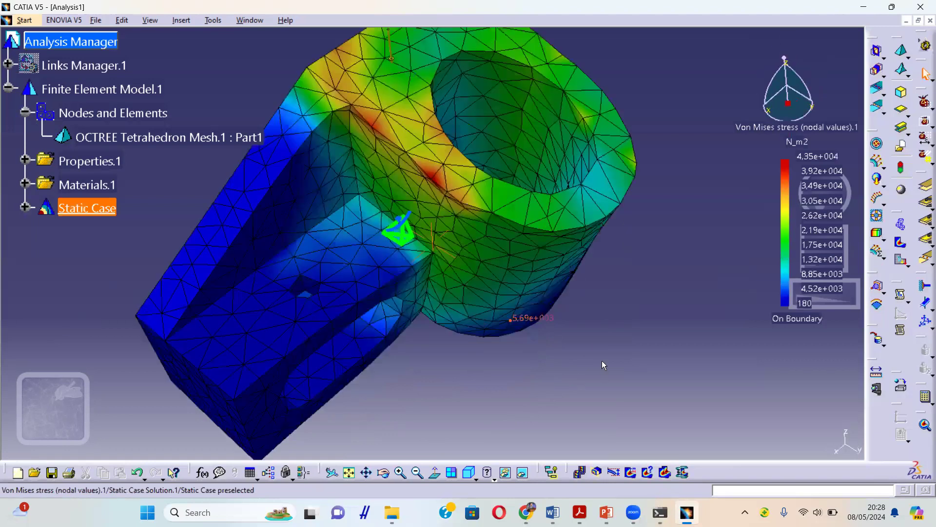
middle_drag(491, 372, 500, 408)
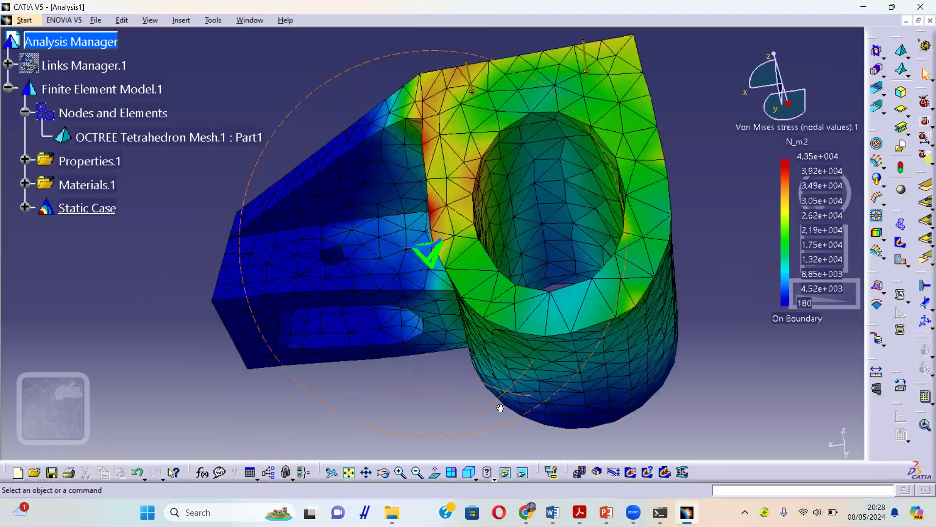
middle_drag(636, 299, 605, 351)
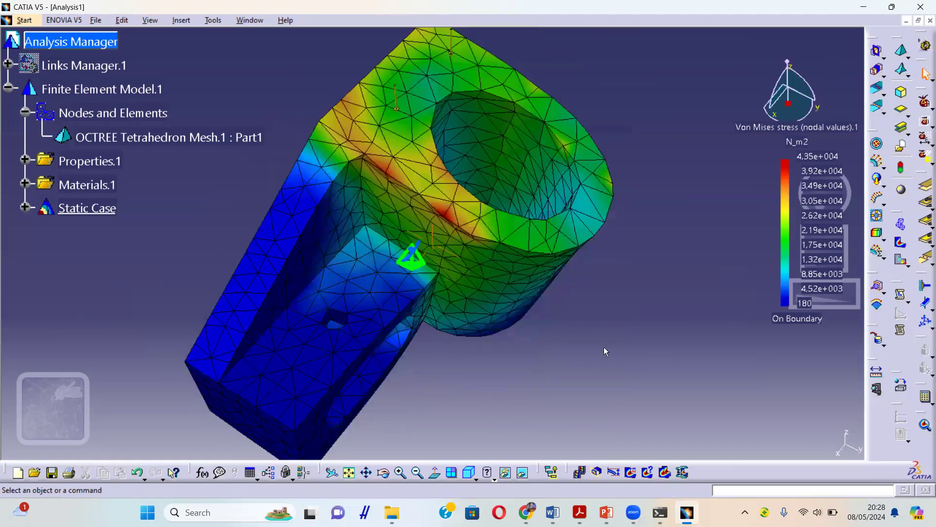
middle_drag(529, 347, 594, 238)
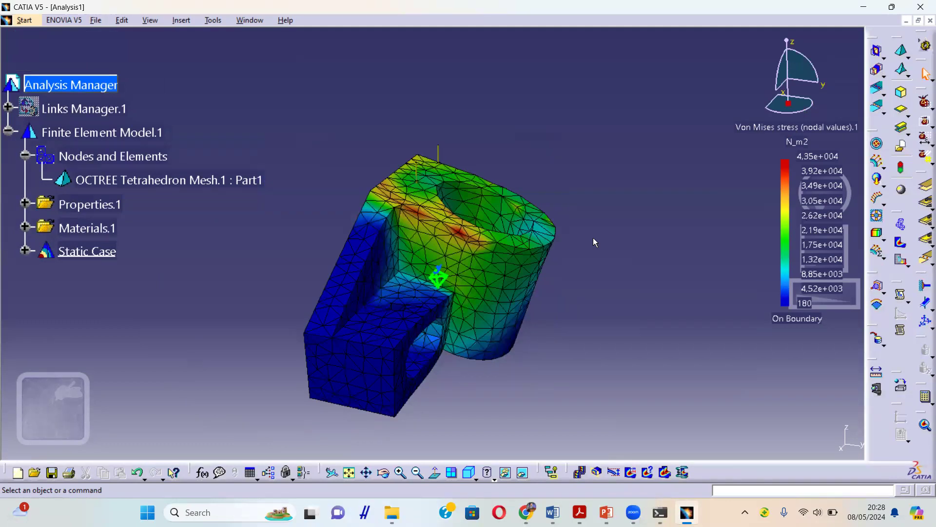
middle_drag(541, 326, 507, 314)
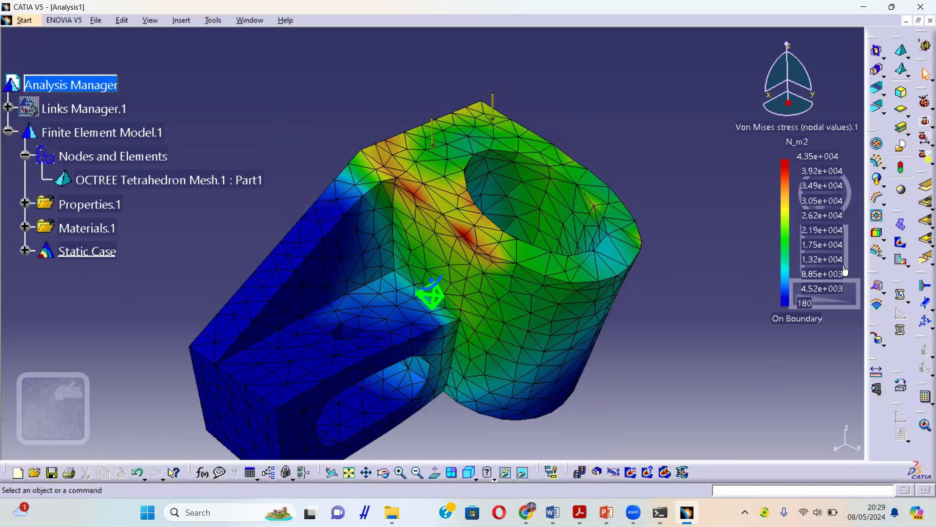
- Display the translational displacement vectors of the static solution and inspect their distribution over the bracket
click(901, 260)
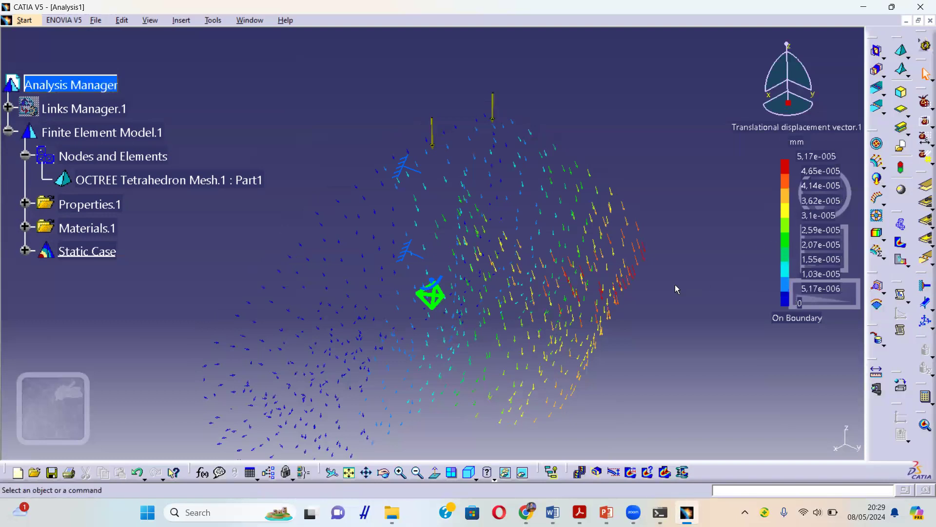
middle_drag(613, 266, 548, 194)
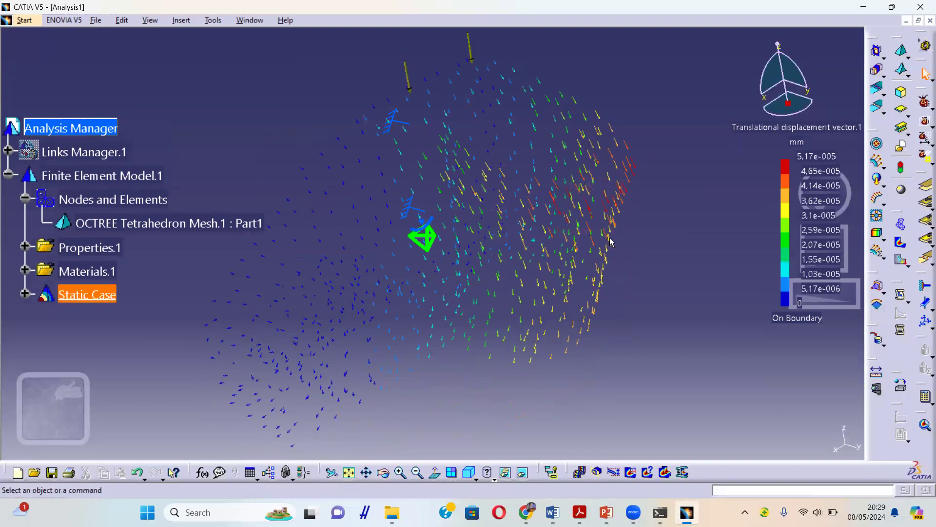
mouse_move(563, 257)
middle_down()
mouse_move(536, 171)
mouse_move(549, 269)
middle_up()
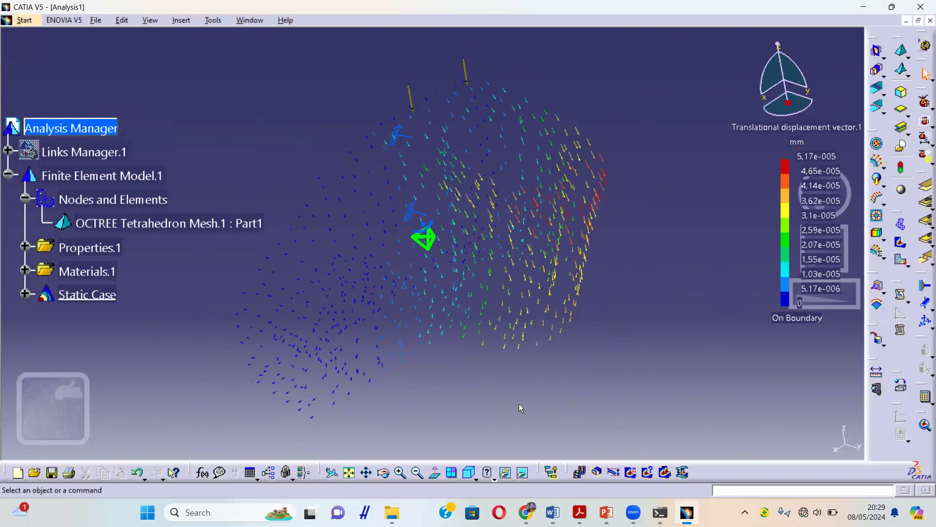
- Try another rendering style on the displacement plot, and reapply the custom view mode with all edges and Material shading
click(494, 476)
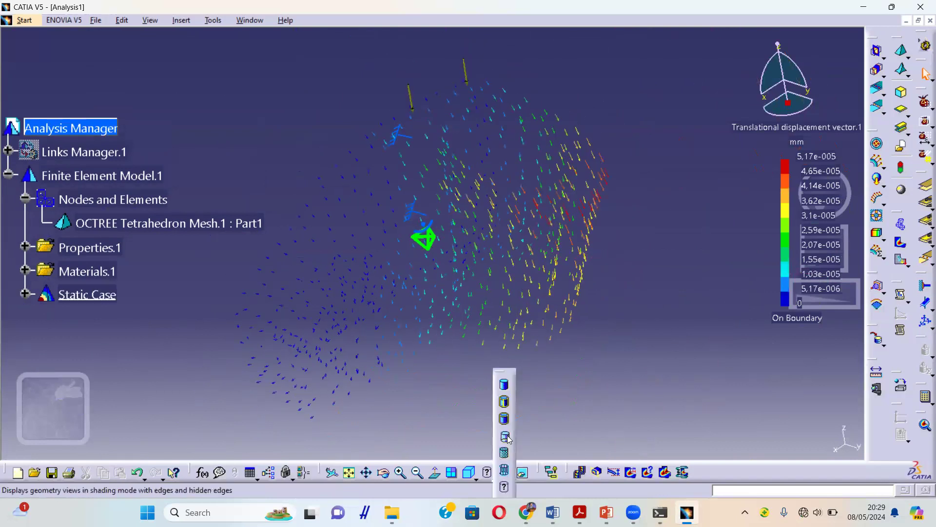
click(506, 470)
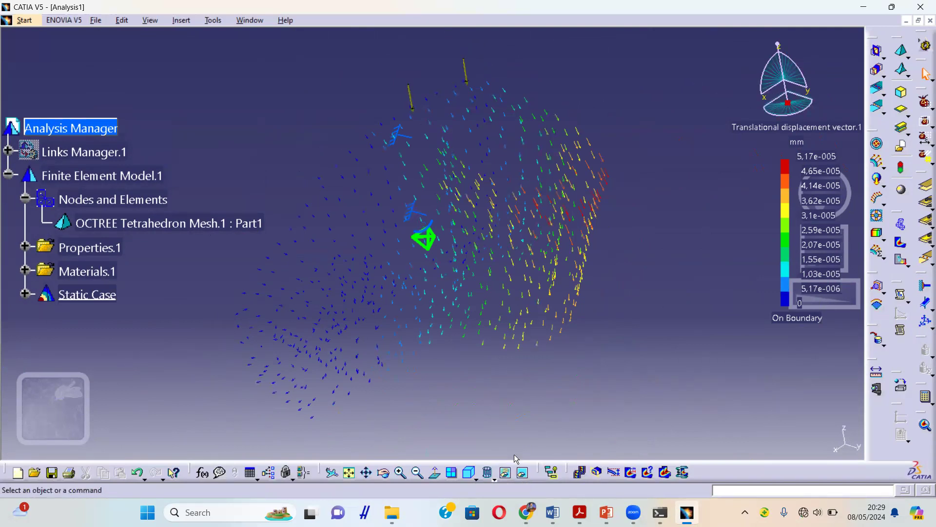
click(494, 477)
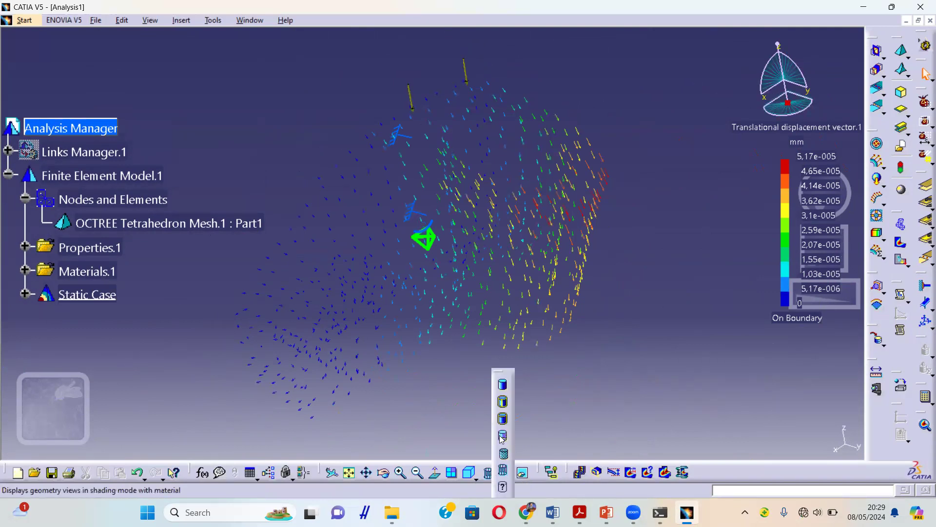
click(503, 469)
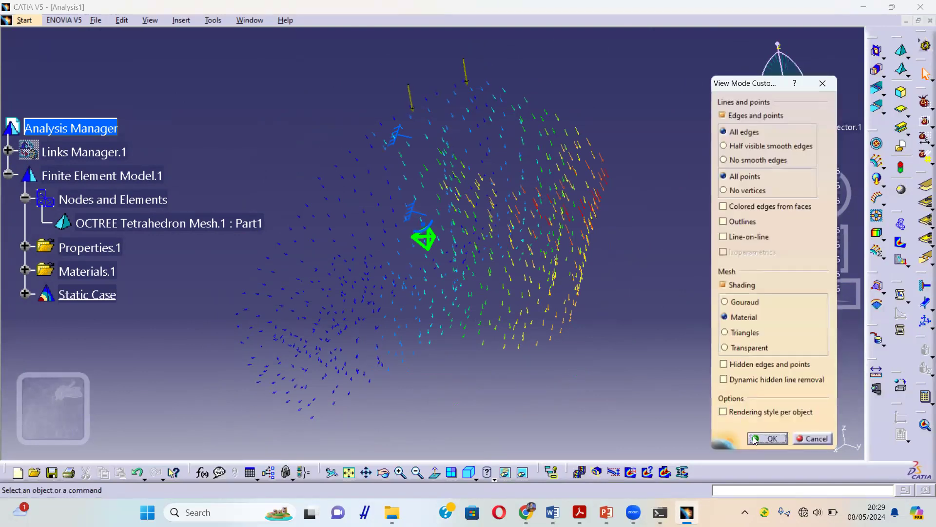
click(768, 438)
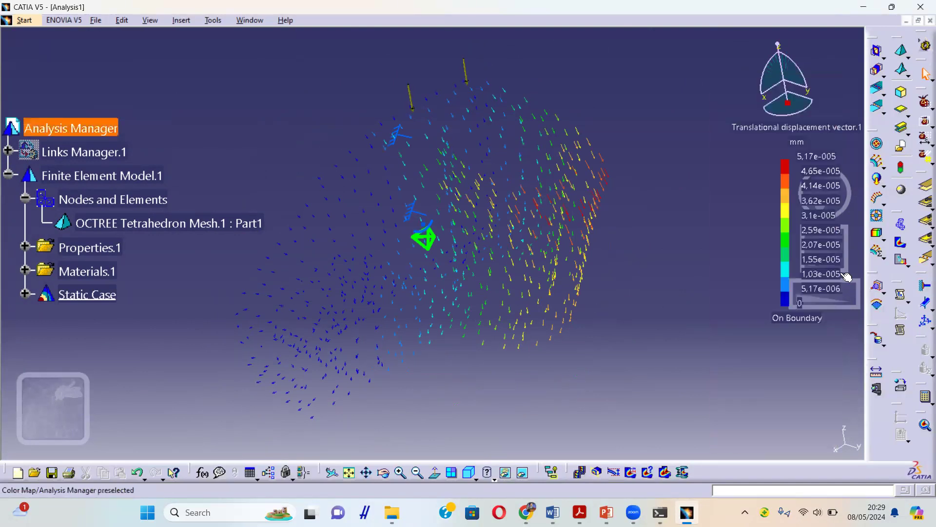
- Display the estimated local error map of the solution, and the bracket's deformed mesh
click(906, 263)
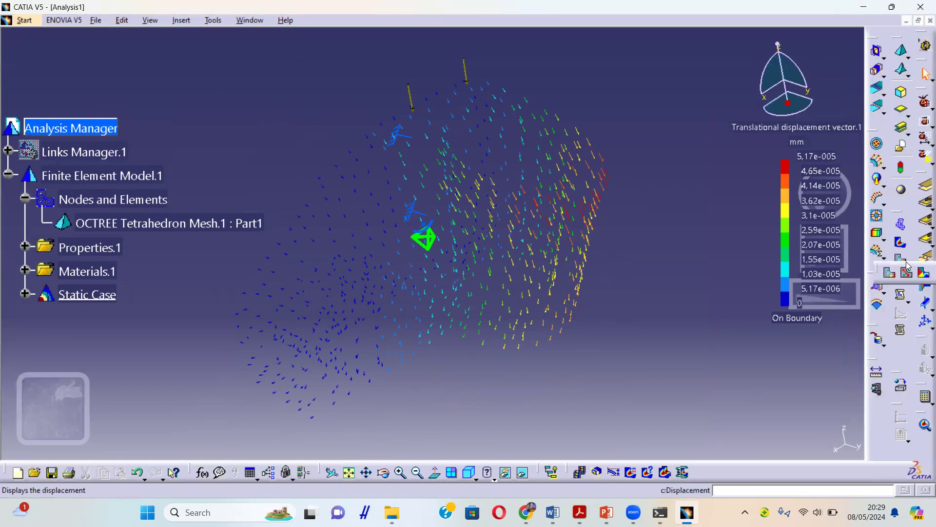
click(922, 275)
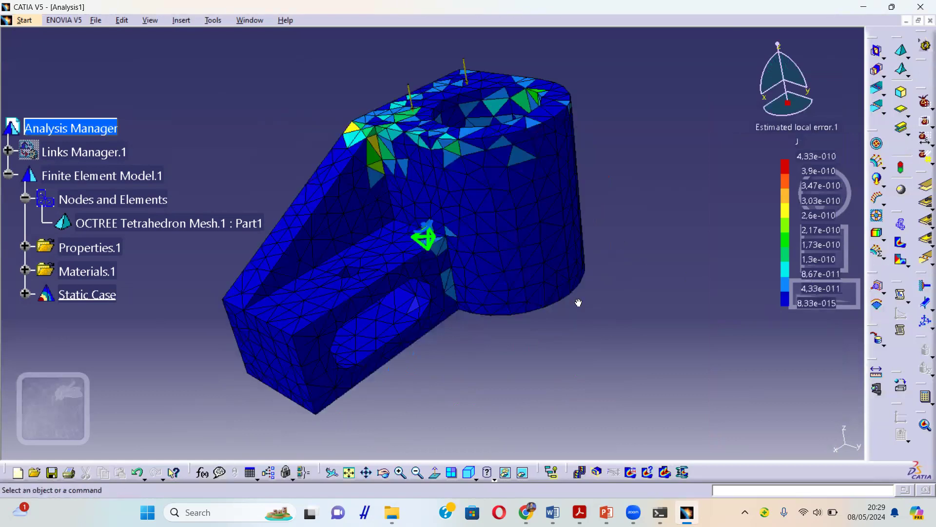
middle_drag(574, 328, 575, 312)
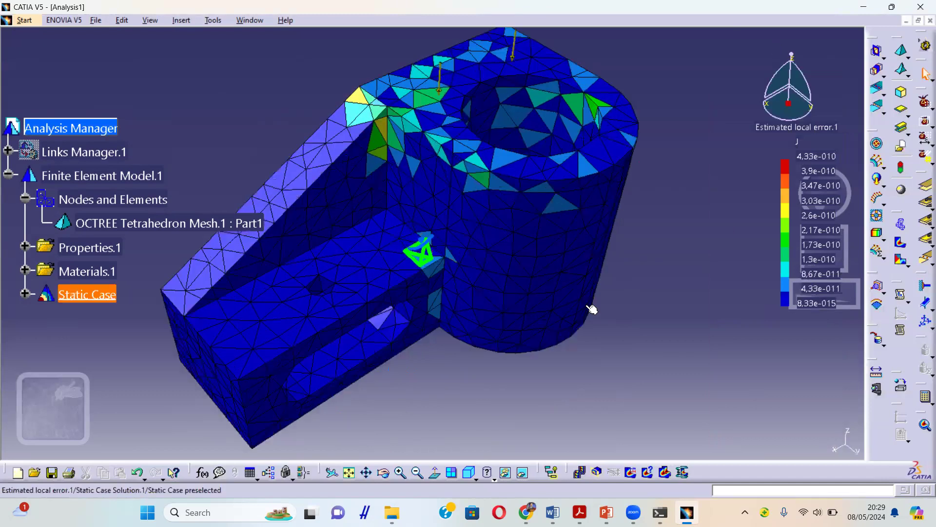
click(901, 223)
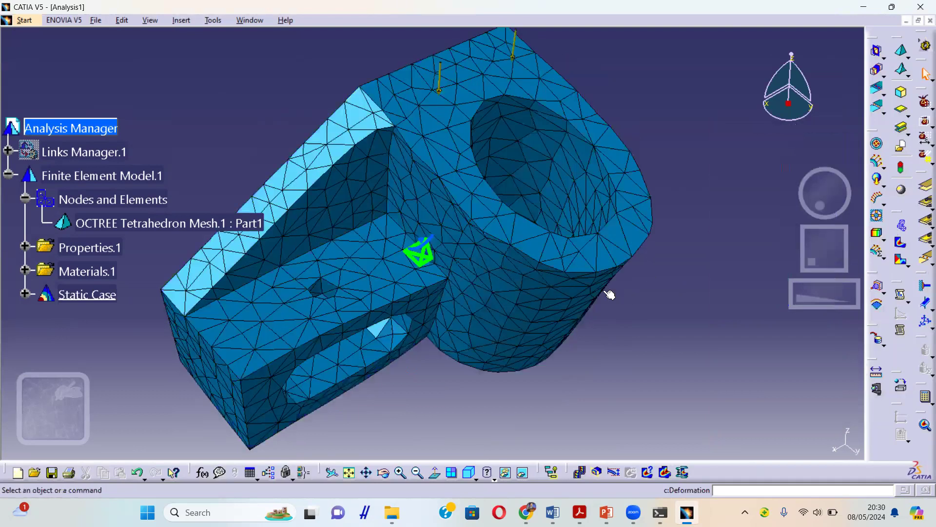
middle_drag(606, 290, 494, 375)
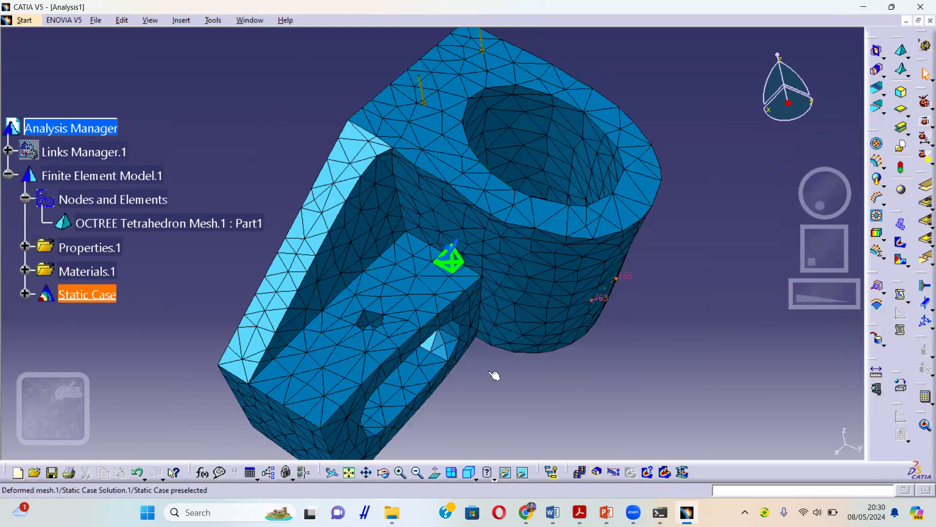
- Switch the result plot from the deformed mesh back to the translational displacement vectors and examine the color scale
click(888, 282)
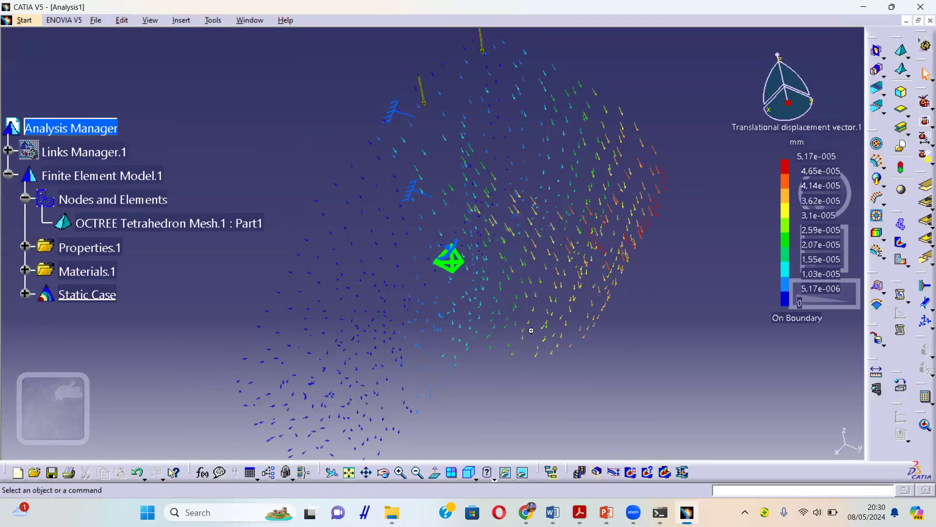
middle_drag(534, 306, 688, 231)
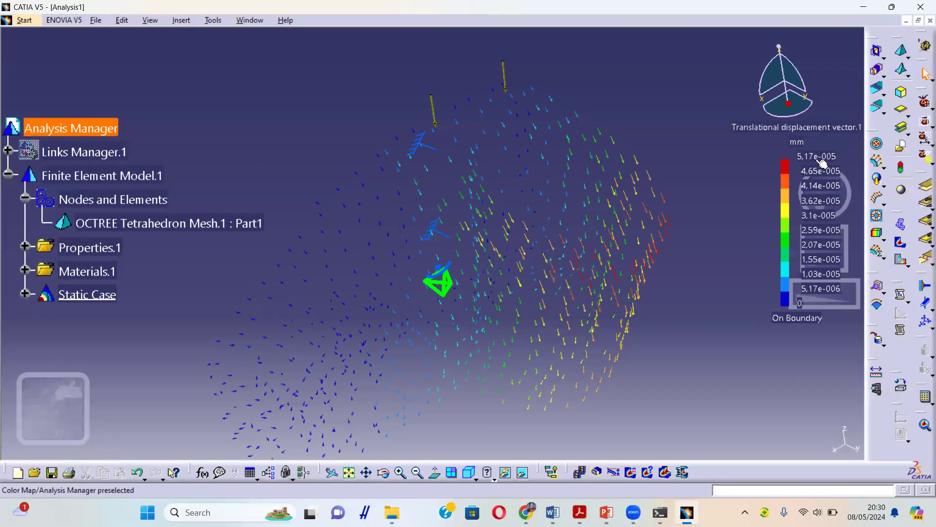
click(479, 265)
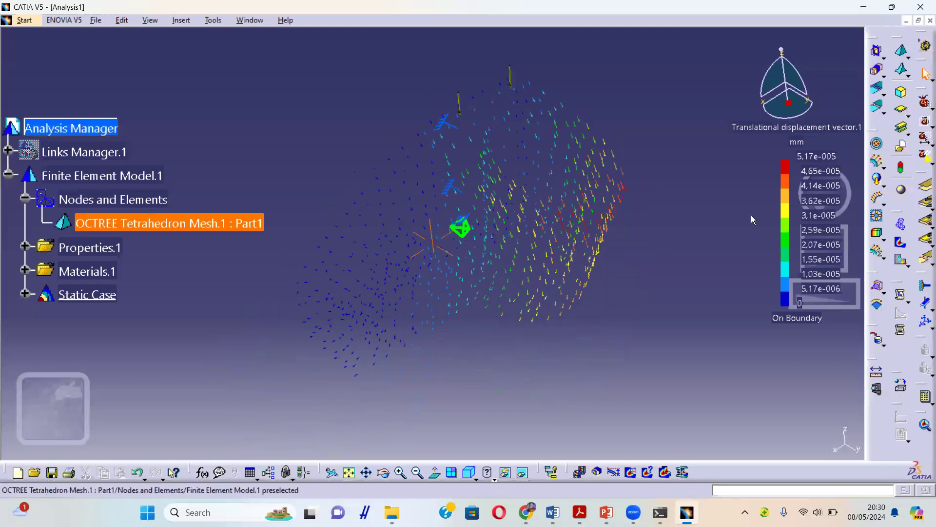
- Switch the result plot to the nodal Von Mises stress, and play its animation while viewing the bracket from several angles
click(901, 245)
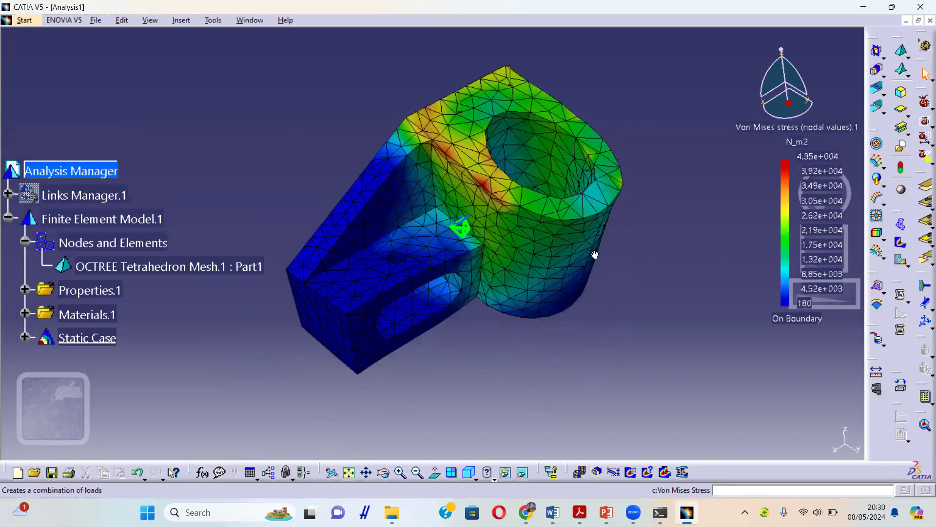
middle_drag(610, 255, 621, 213)
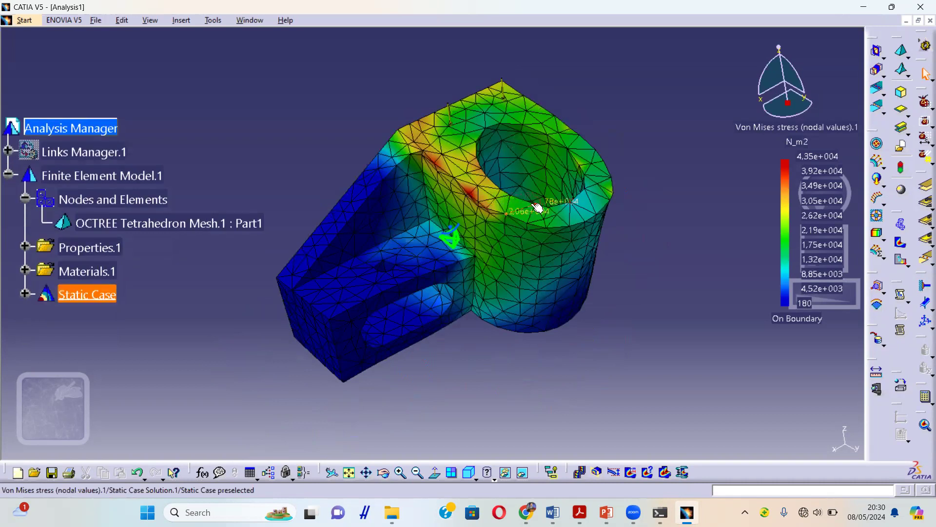
click(580, 473)
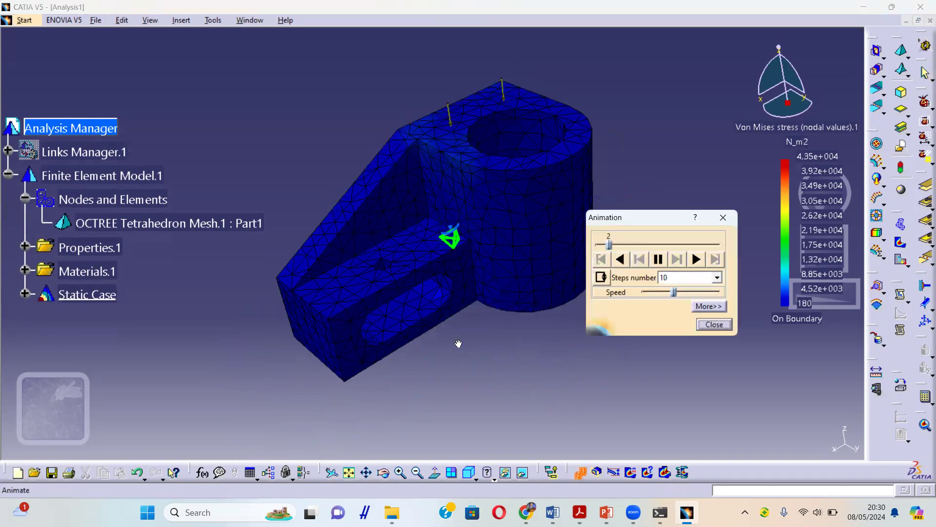
middle_drag(585, 253, 538, 300)
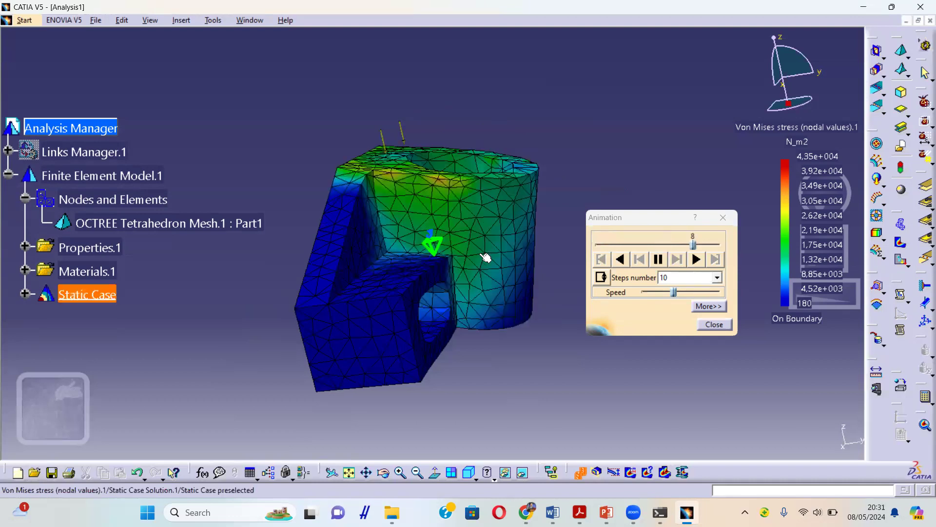
middle_drag(495, 237, 424, 254)
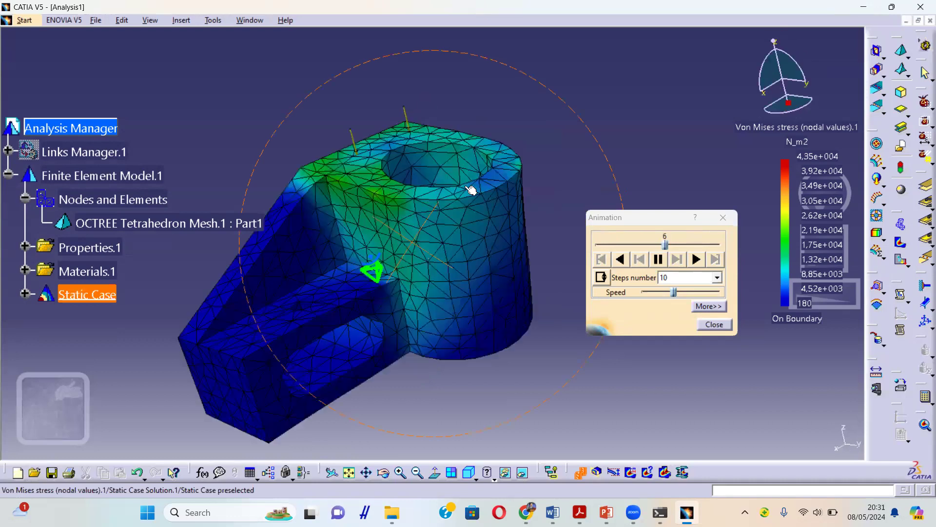
middle_drag(359, 188, 508, 244)
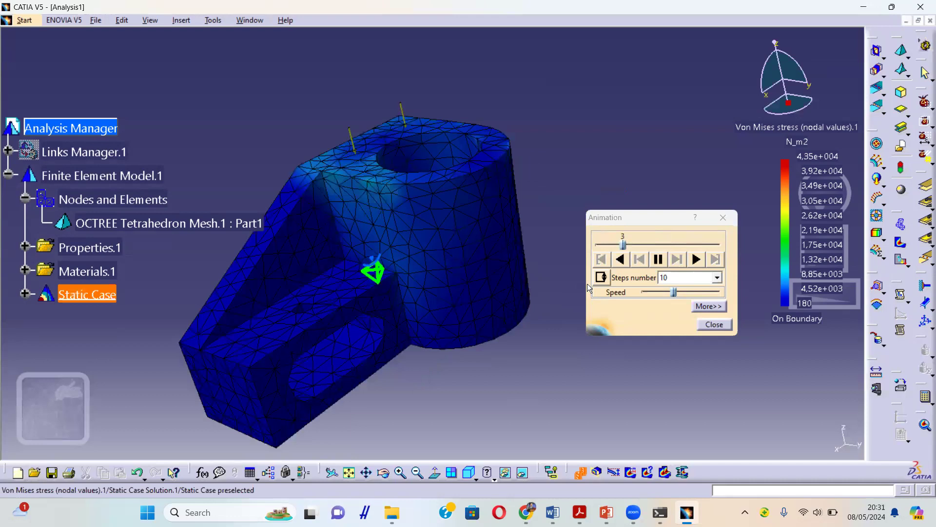
click(713, 325)
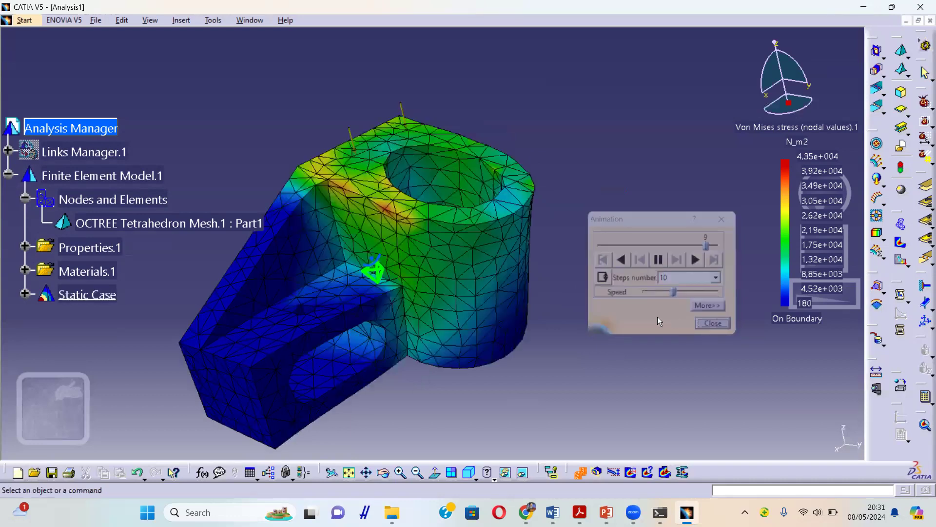
- Section the Von Mises stress plot with Cut Plane Analysis, reorienting the plane to inspect stresses inside the bracket, and close the analysis
middle_drag(601, 292, 546, 296)
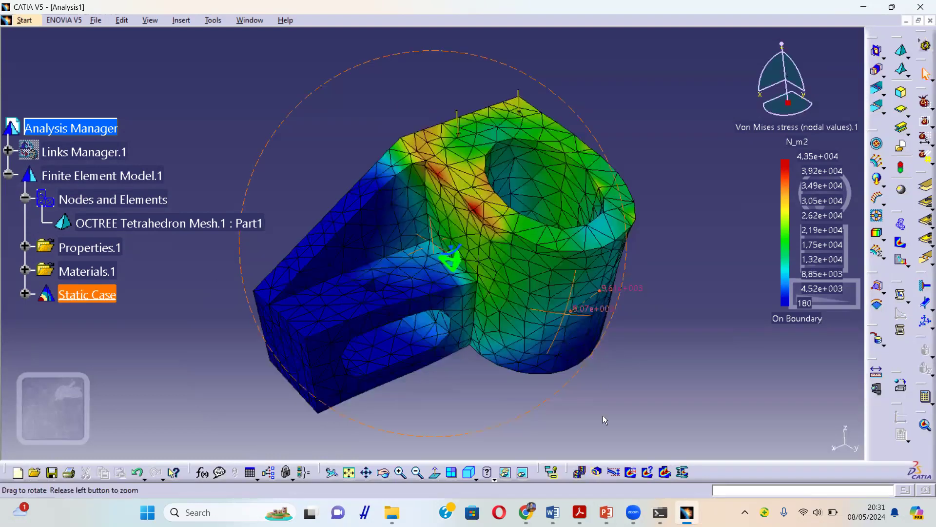
click(598, 472)
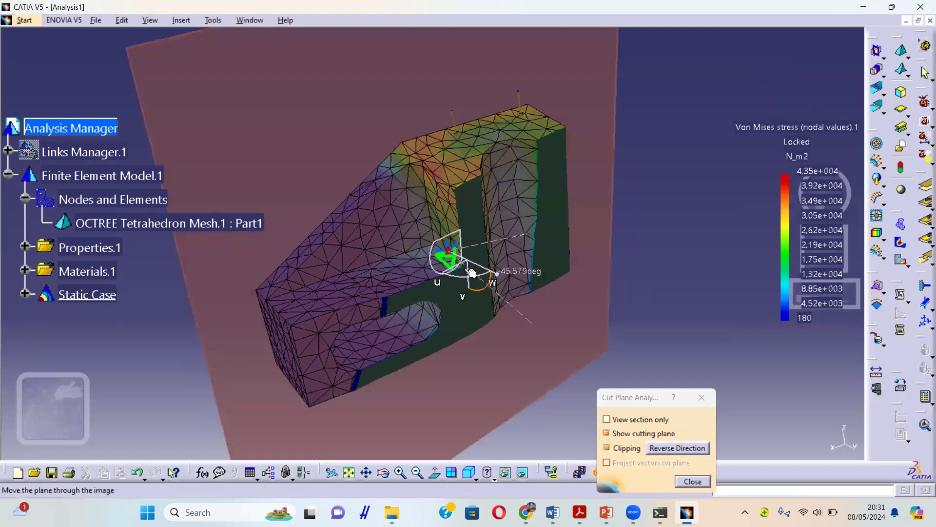
drag(482, 296, 540, 253)
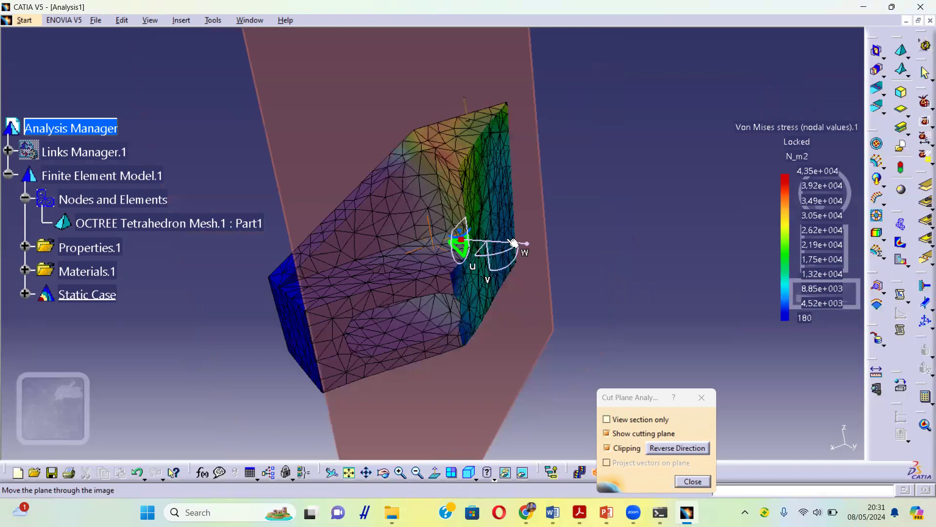
drag(513, 242, 510, 261)
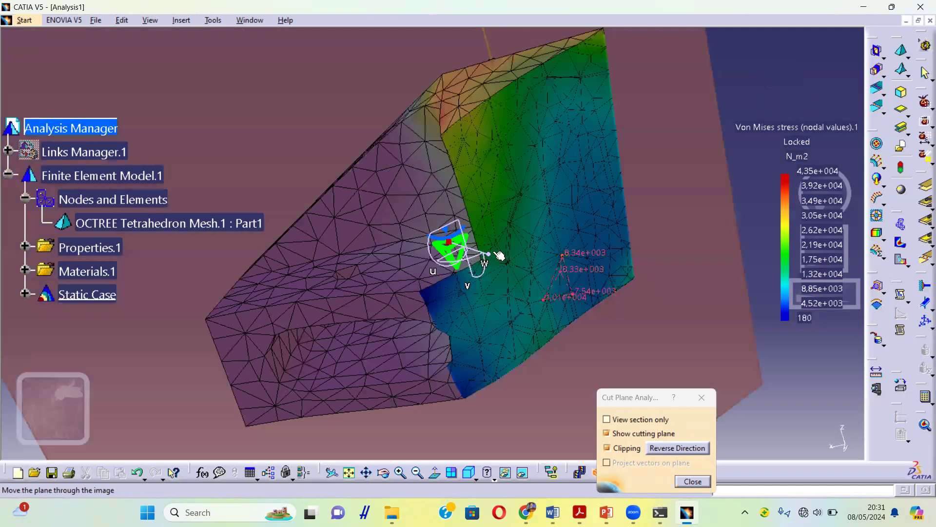
middle_drag(520, 299, 539, 312)
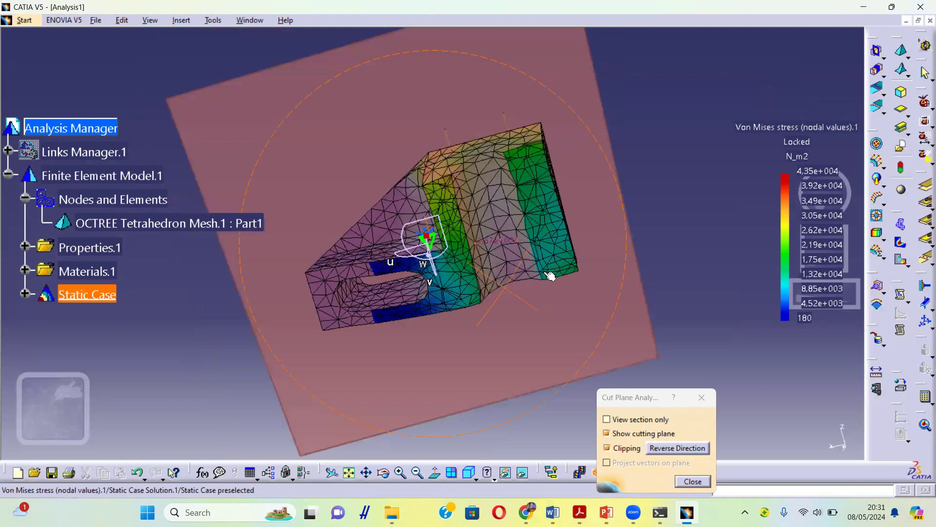
middle_drag(550, 276, 580, 144)
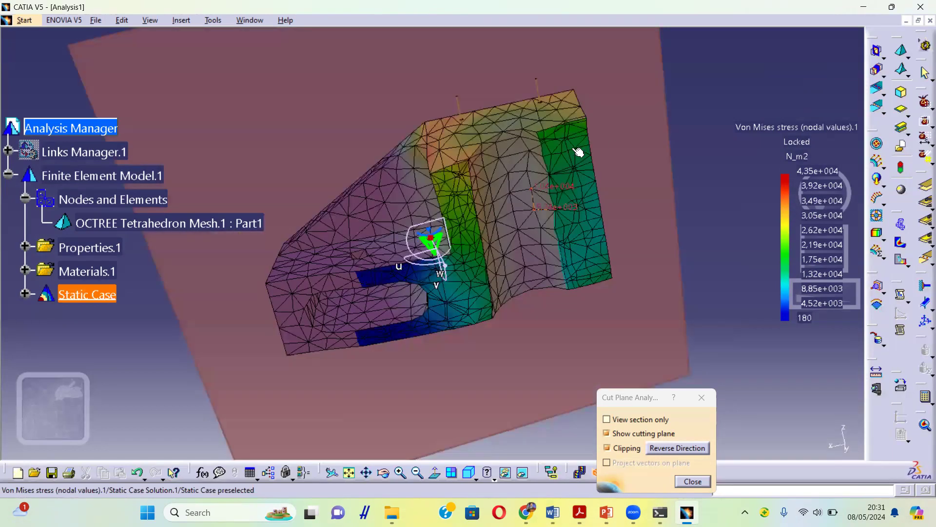
click(692, 482)
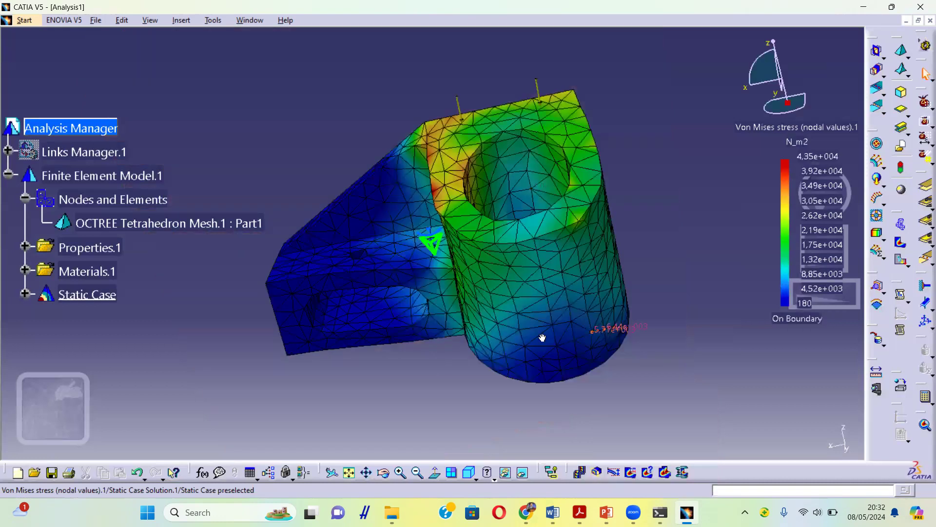
- Show the information for the Von Mises stress plot and review its minimum and maximum stresses and the defined material's properties
scroll(580, 329, up, 2)
middle_drag(579, 328, 580, 328)
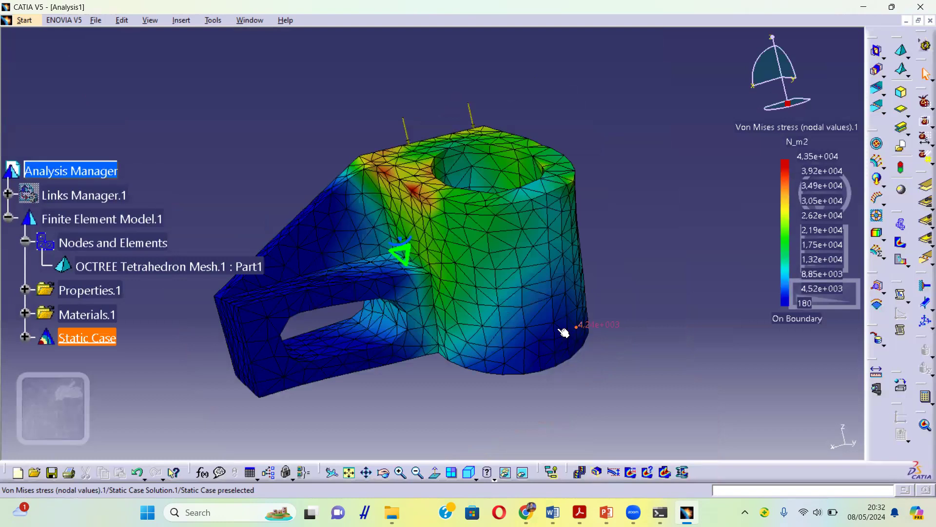
mouse_move(570, 341)
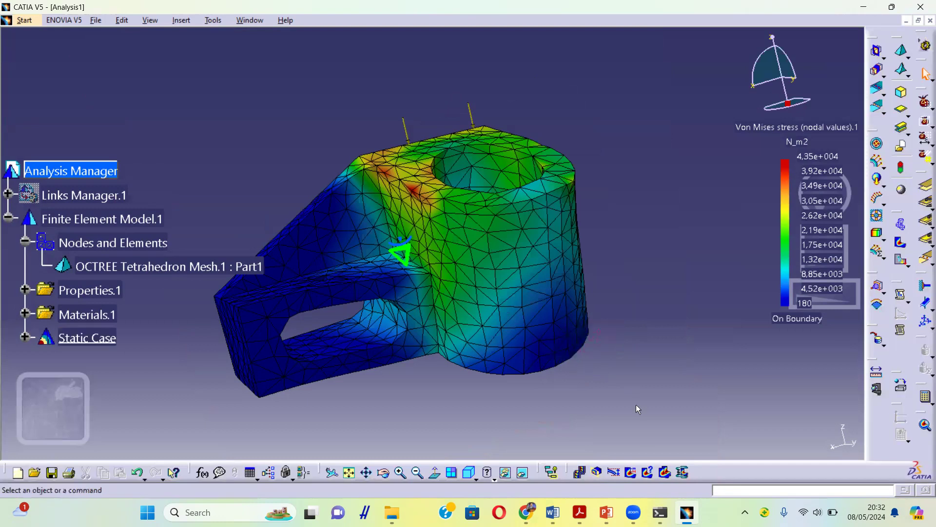
click(648, 471)
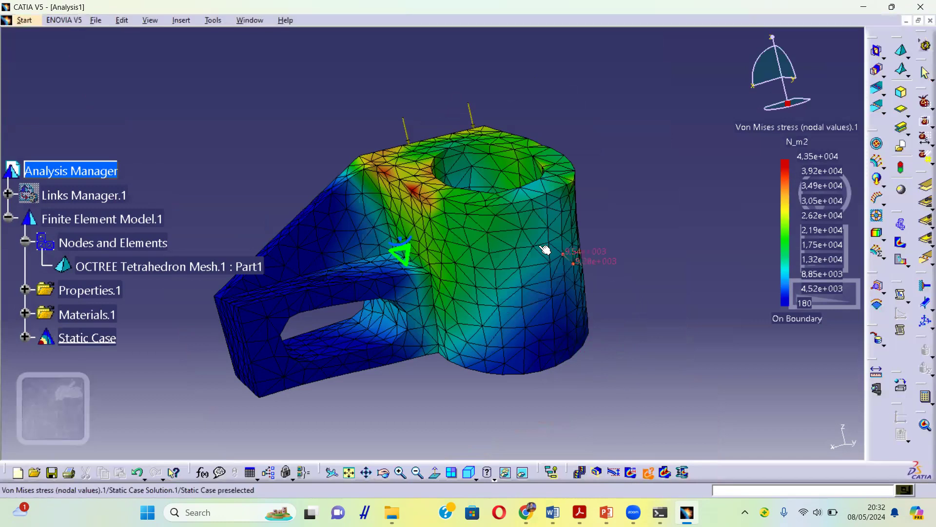
click(541, 276)
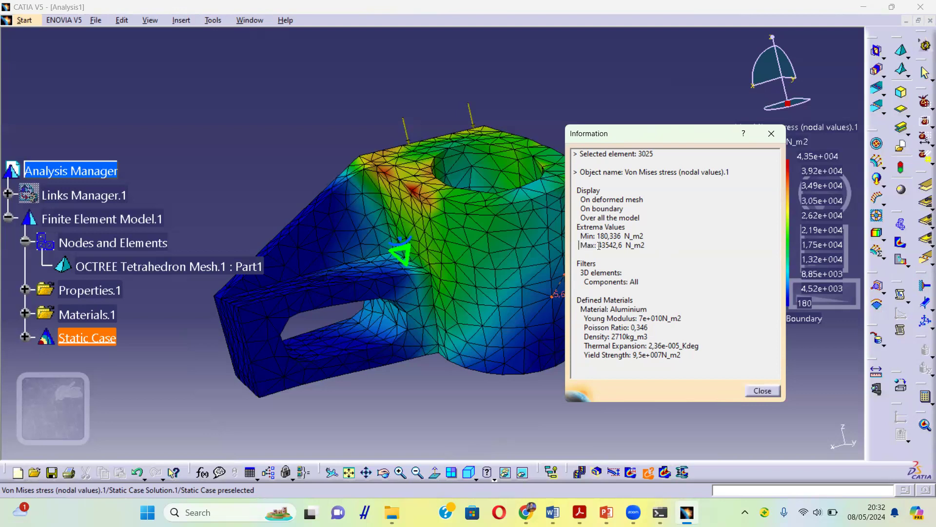
drag(579, 245, 650, 252)
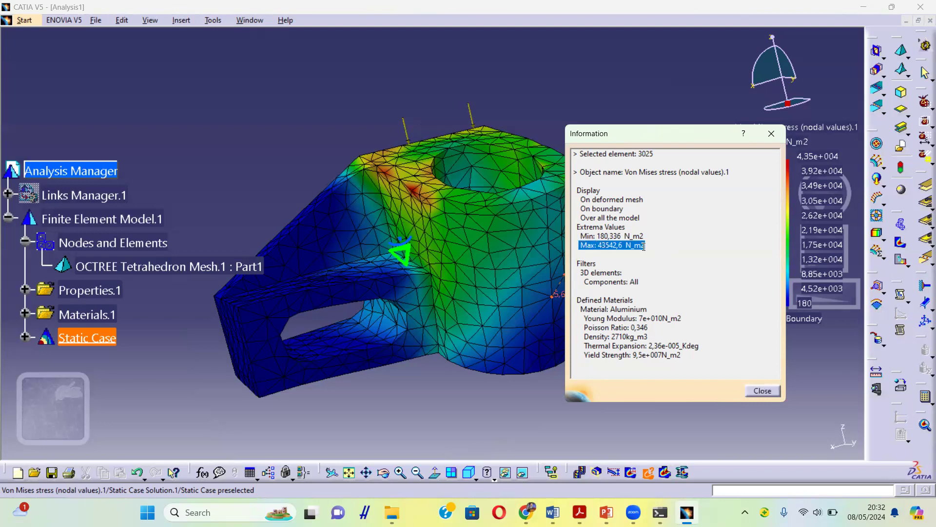
drag(584, 233, 653, 237)
click(655, 251)
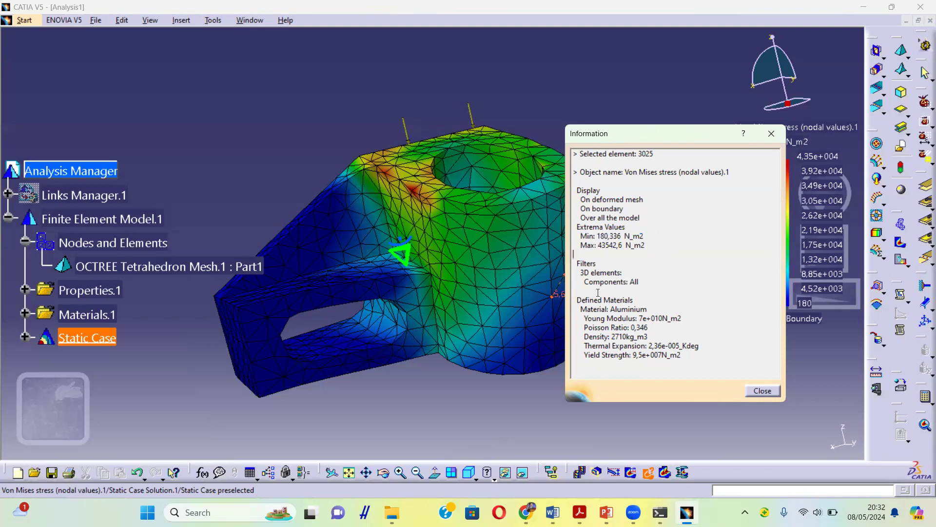
drag(581, 309, 701, 356)
click(665, 347)
click(760, 393)
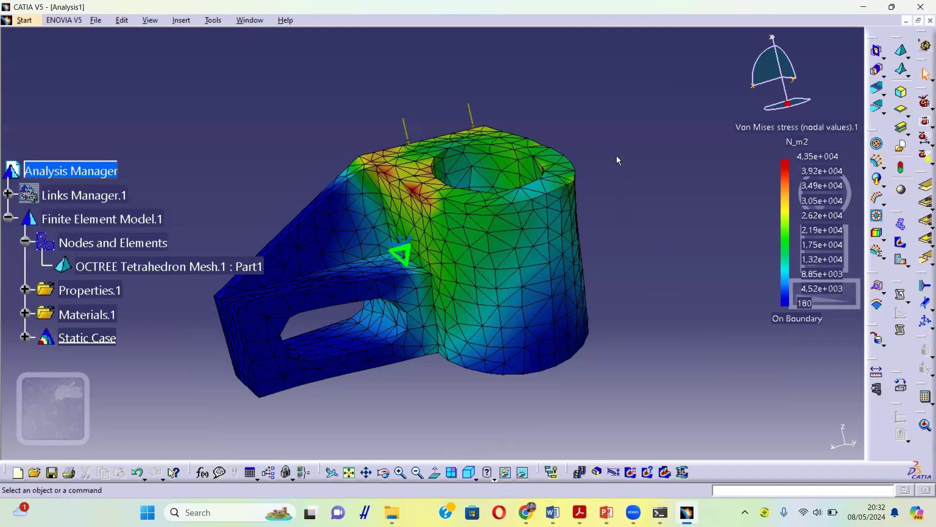
- Generate an analysis report titled Analysis1 for the Static Case, without adding created images
middle_drag(416, 243, 526, 290)
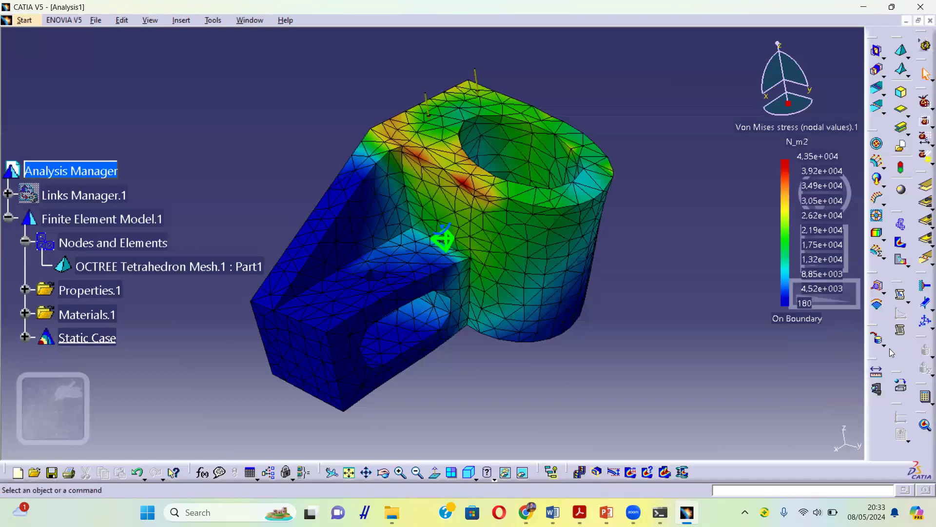
click(901, 299)
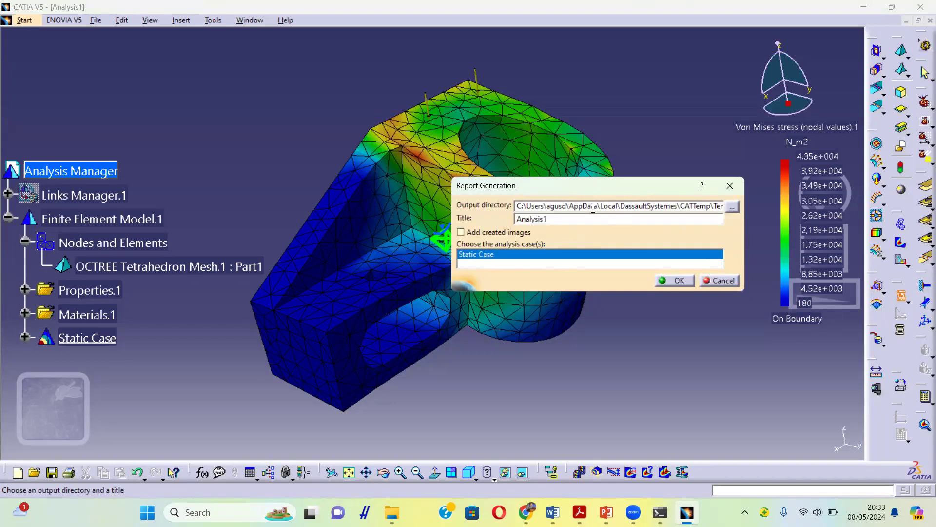
click(553, 218)
click(678, 281)
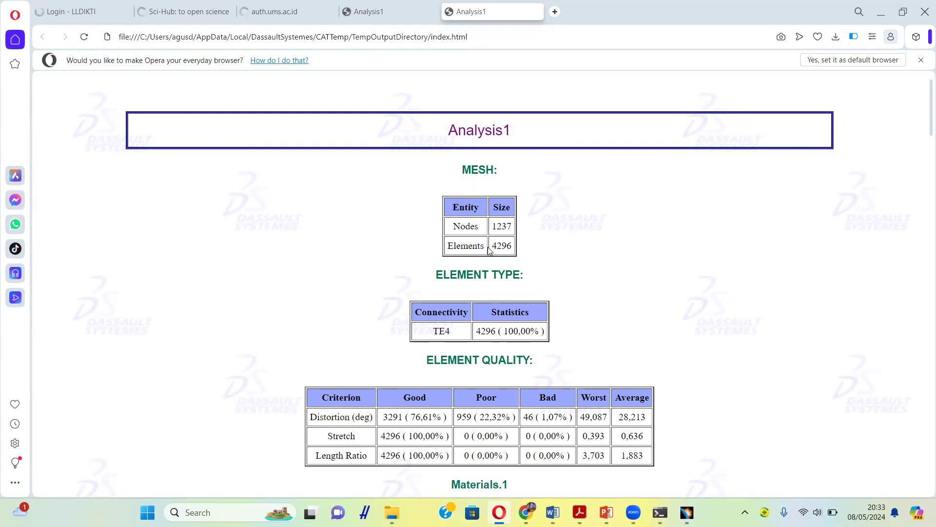
- Review the report's mesh size, element type, element quality and material property tables
double_click(459, 225)
click(492, 232)
scroll(475, 238, down, 3)
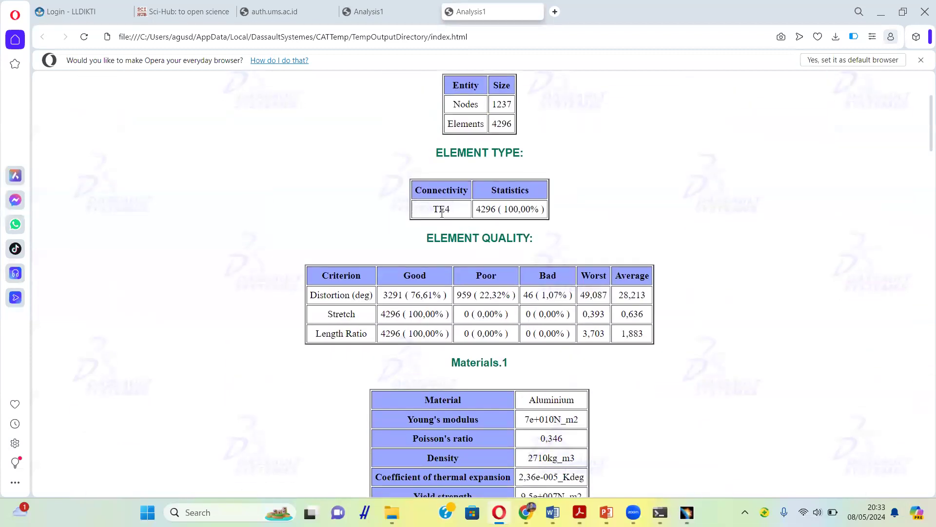
double_click(436, 207)
click(469, 217)
scroll(510, 257, down, 2)
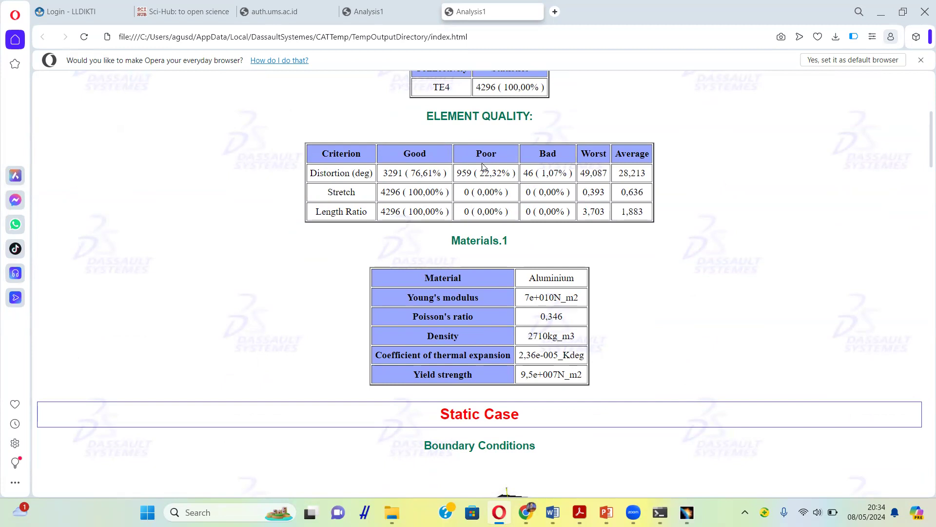
scroll(421, 241, down, 3)
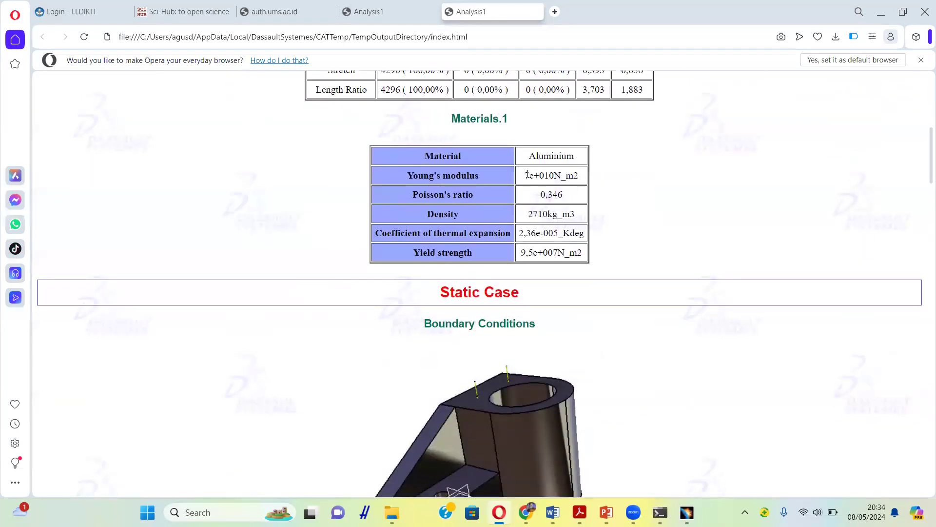
- Examine the report's boundary conditions figure and structure computation data, especially the number of degrees of freedom
scroll(509, 230, down, 10)
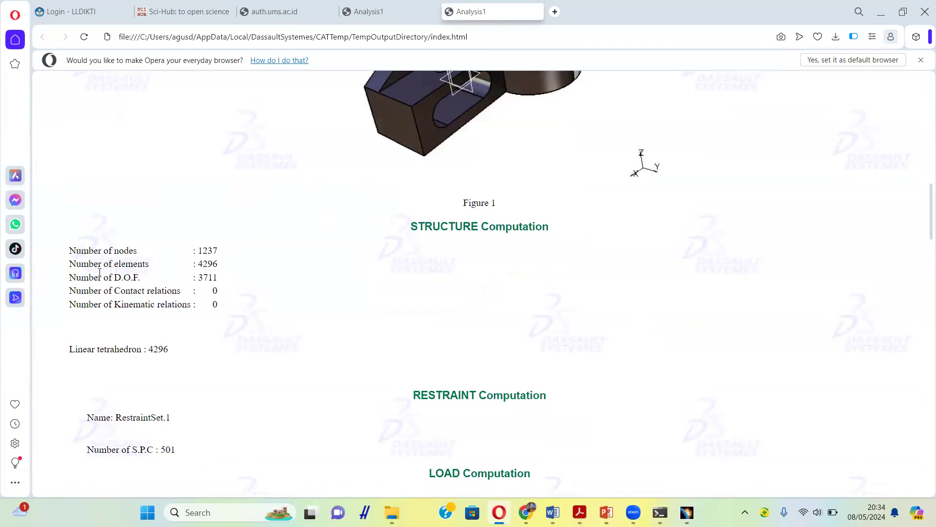
drag(72, 279, 231, 279)
click(203, 278)
double_click(200, 278)
click(226, 279)
scroll(313, 271, down, 3)
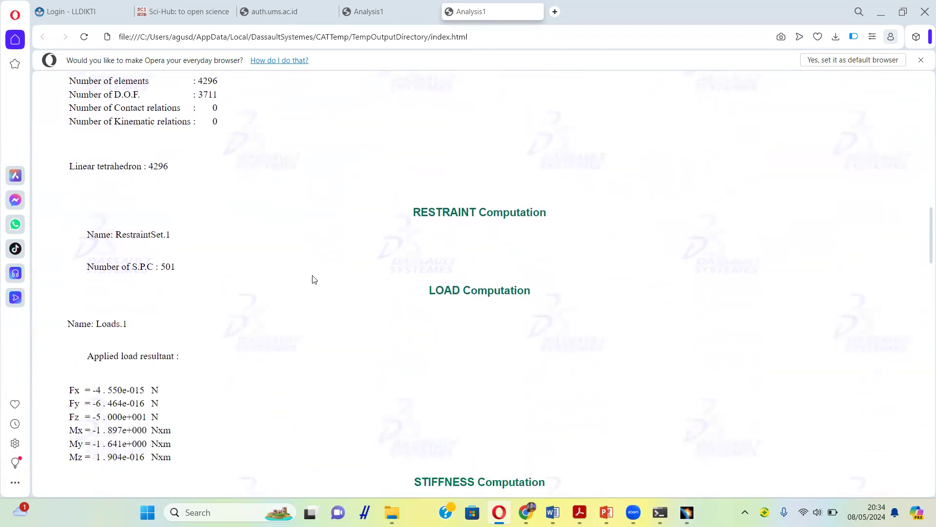
- Read the report's load, stiffness, singularity, constraint, factorized and direct method computation sections
scroll(418, 299, down, 2)
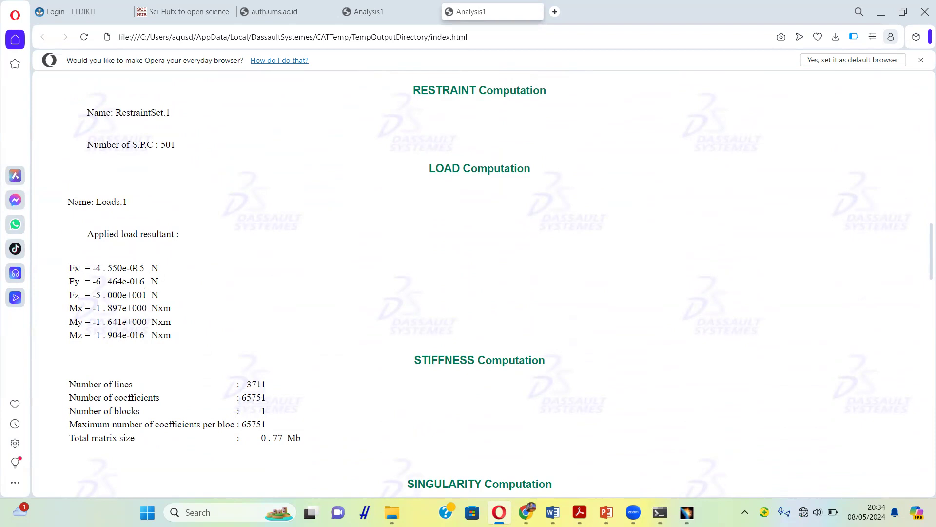
scroll(342, 278, down, 2)
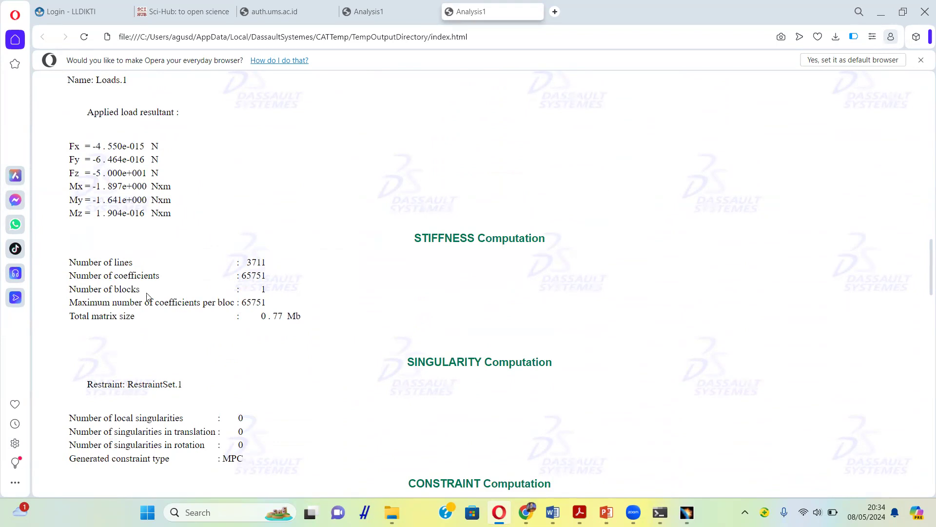
scroll(375, 319, down, 2)
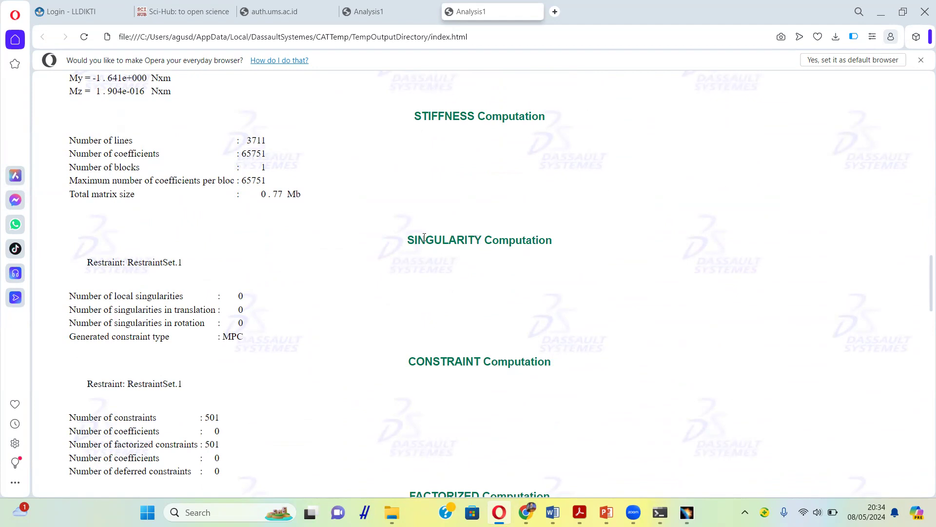
scroll(419, 319, down, 3)
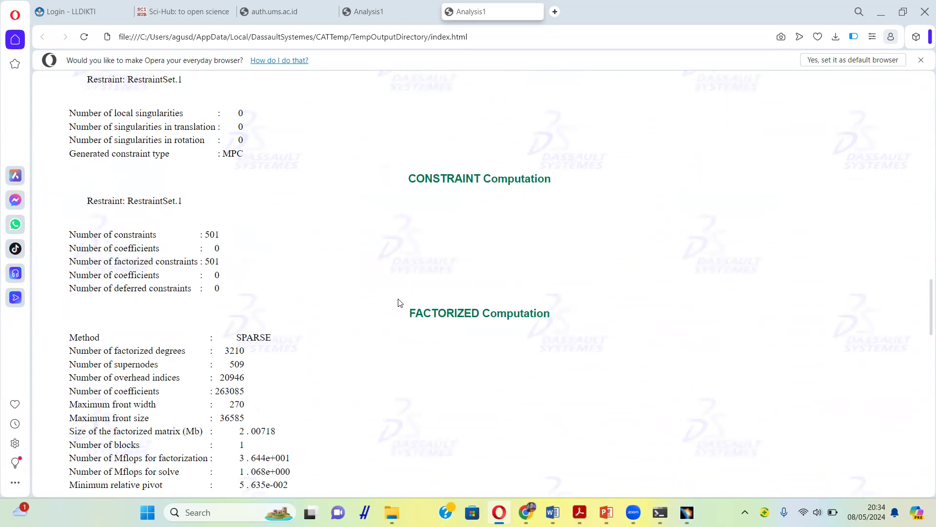
scroll(407, 309, down, 2)
scroll(407, 309, down, 2)
scroll(400, 311, down, 1)
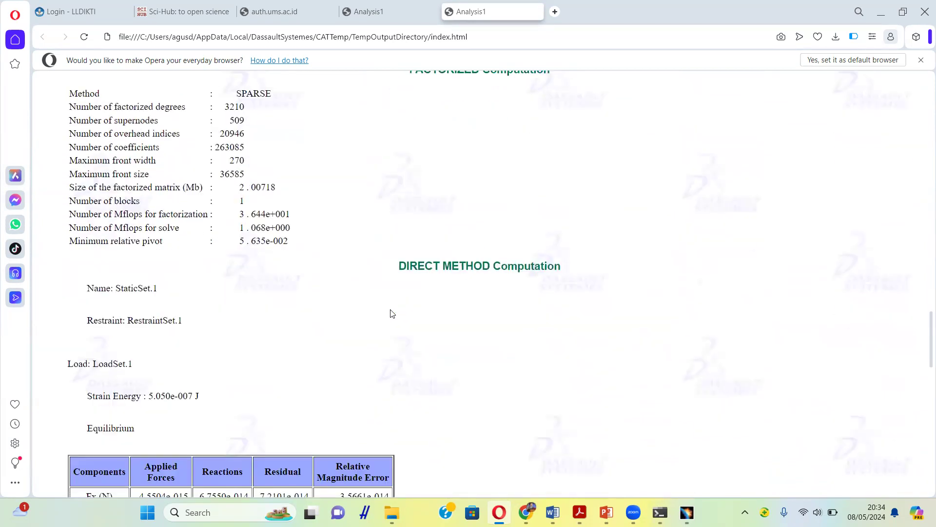
scroll(395, 292, up, 1)
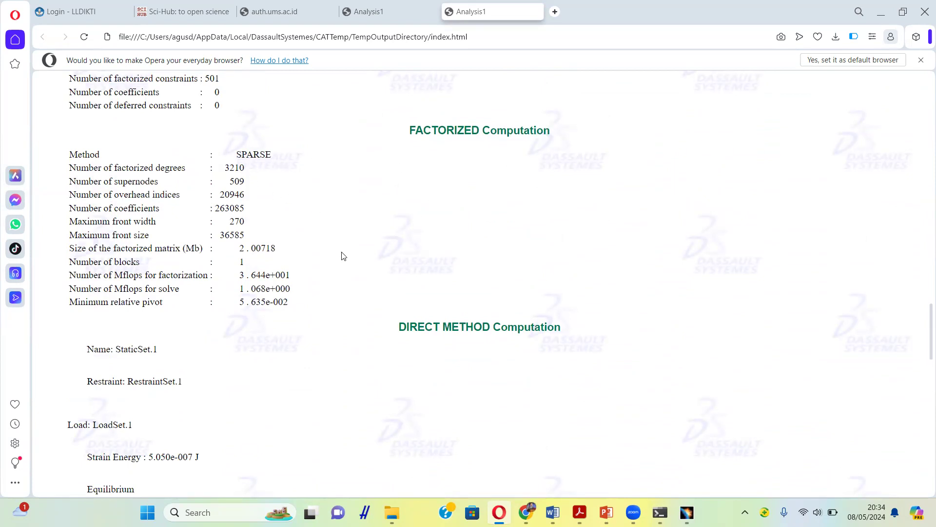
- Examine the report's equilibrium table, especially the relative magnitude errors of the force and moment components
scroll(342, 256, down, 5)
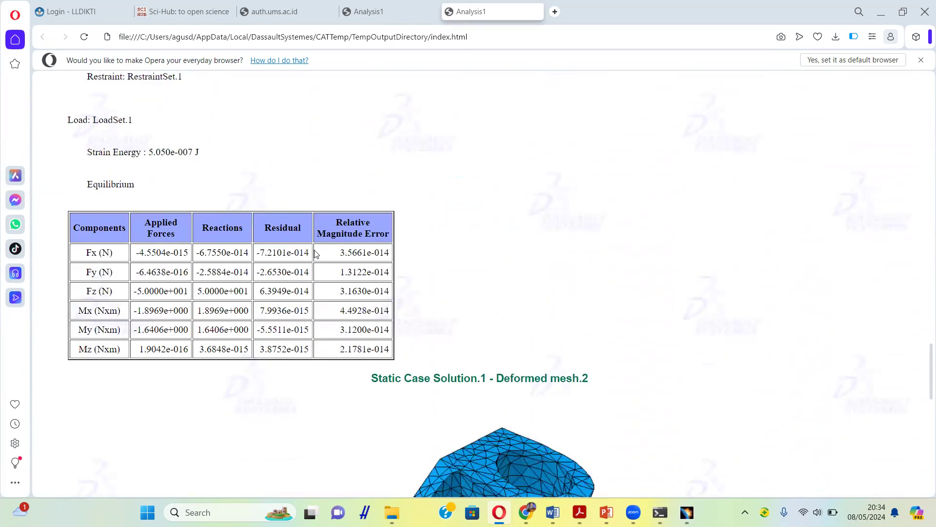
scroll(264, 229, down, 1)
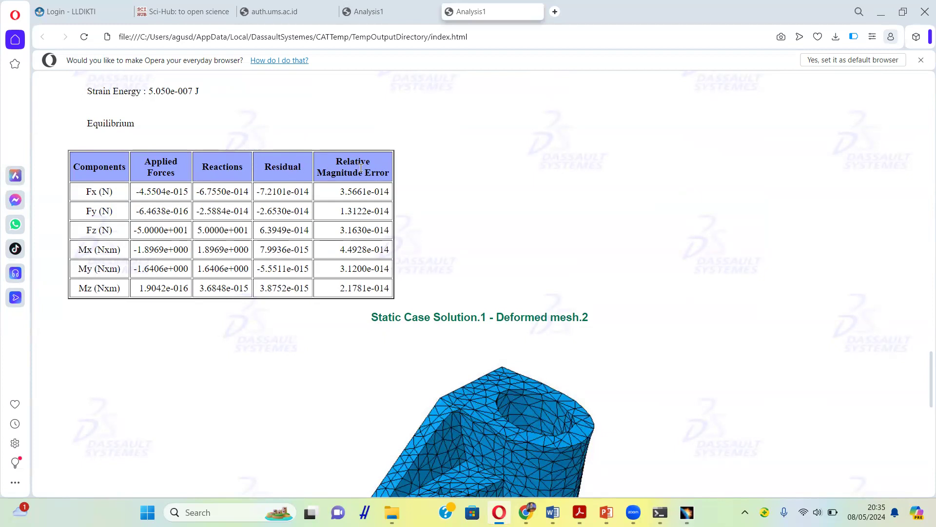
drag(337, 161, 389, 174)
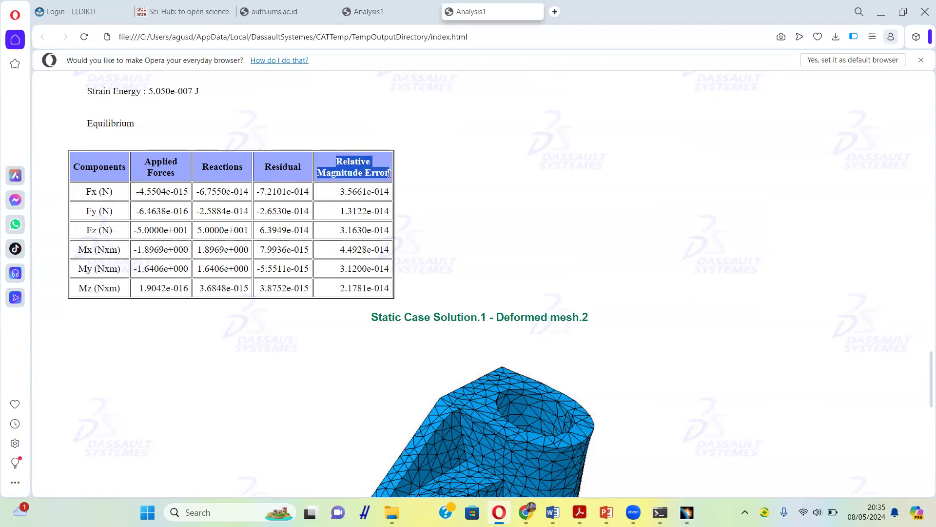
click(399, 179)
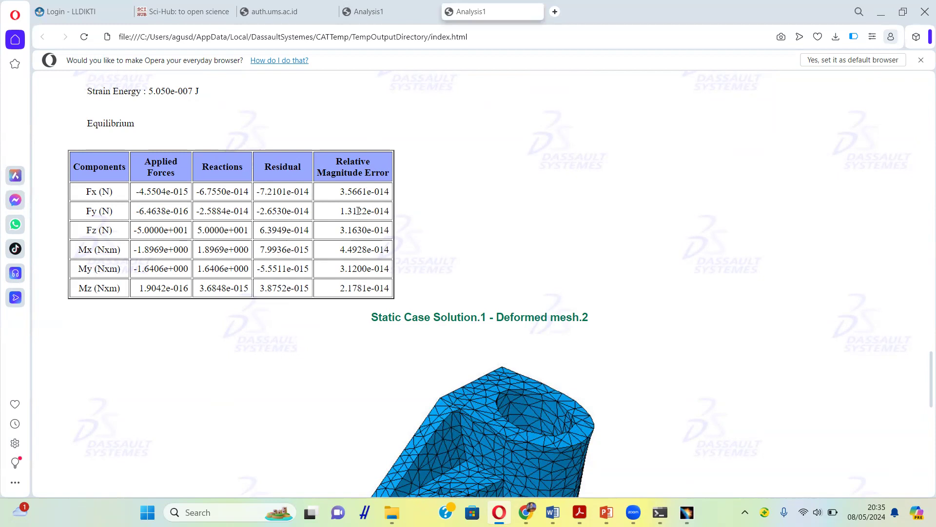
drag(357, 191, 367, 228)
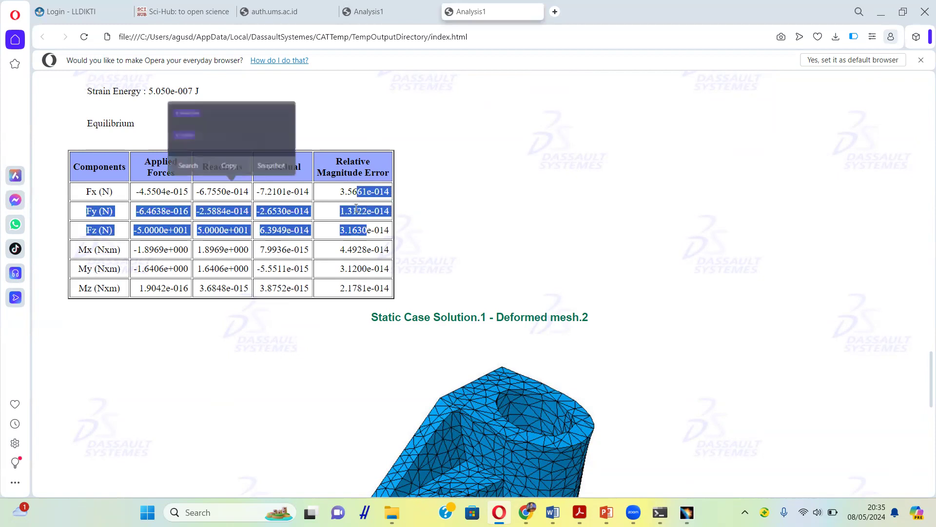
click(378, 194)
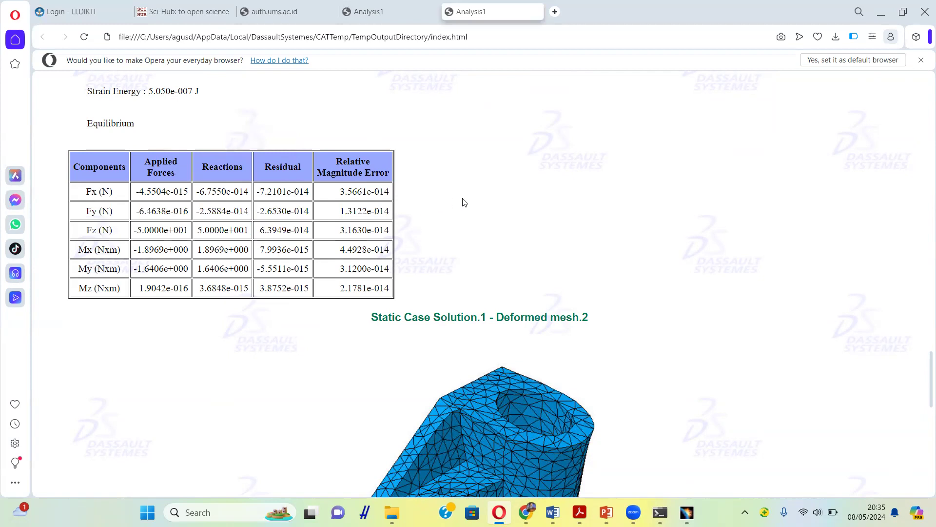
- Review the report's deformed mesh figure, Von Mises stress figure and global sensors table
scroll(508, 237, down, 5)
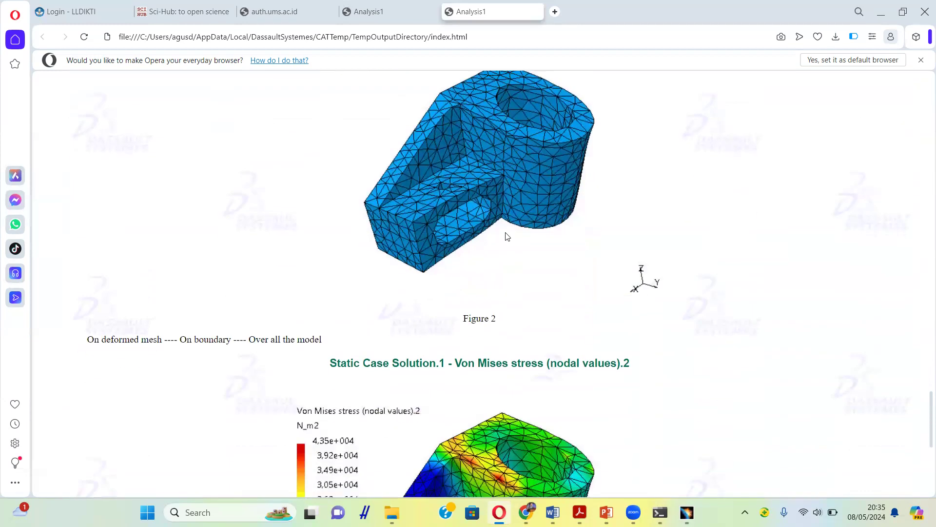
scroll(507, 237, down, 2)
scroll(520, 239, up, 4)
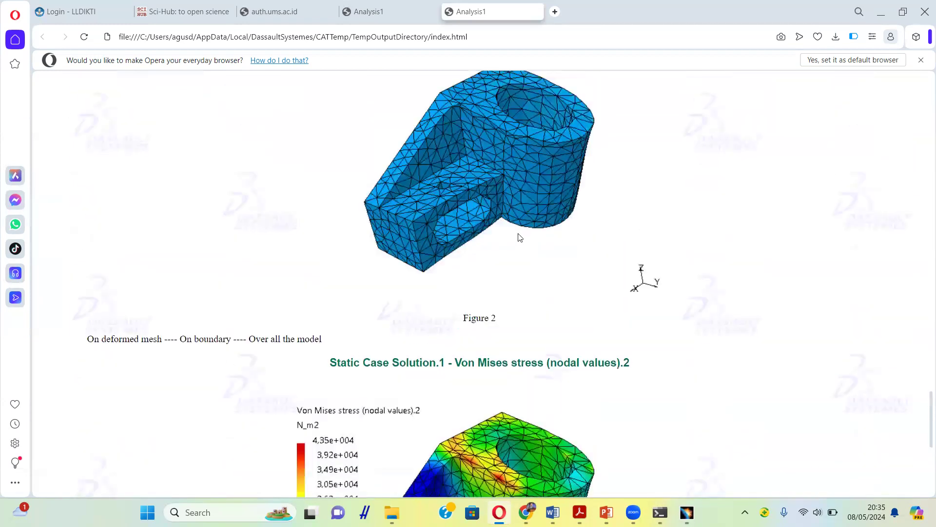
scroll(521, 248, down, 4)
scroll(522, 252, down, 3)
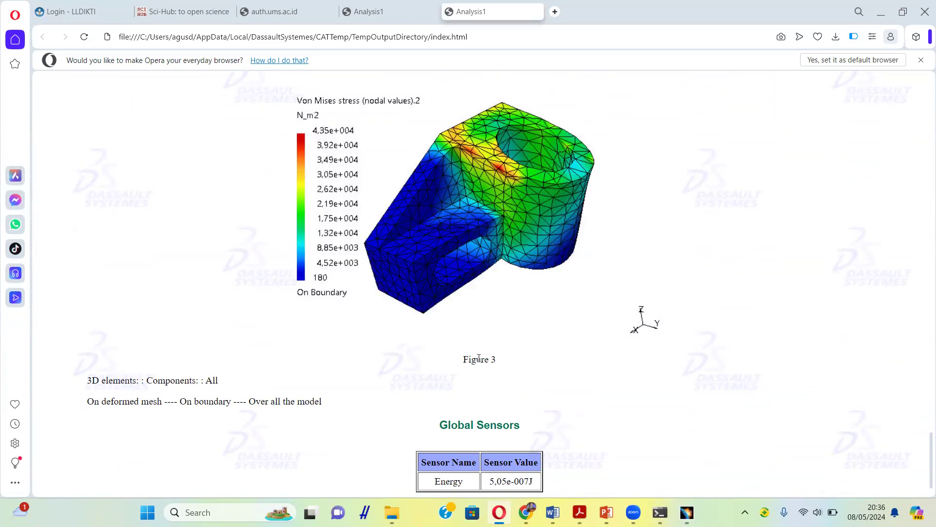
- Return to the beginning of the report and recheck the mesh, element type, element quality and material tables
scroll(478, 356, up, 15)
scroll(478, 354, up, 15)
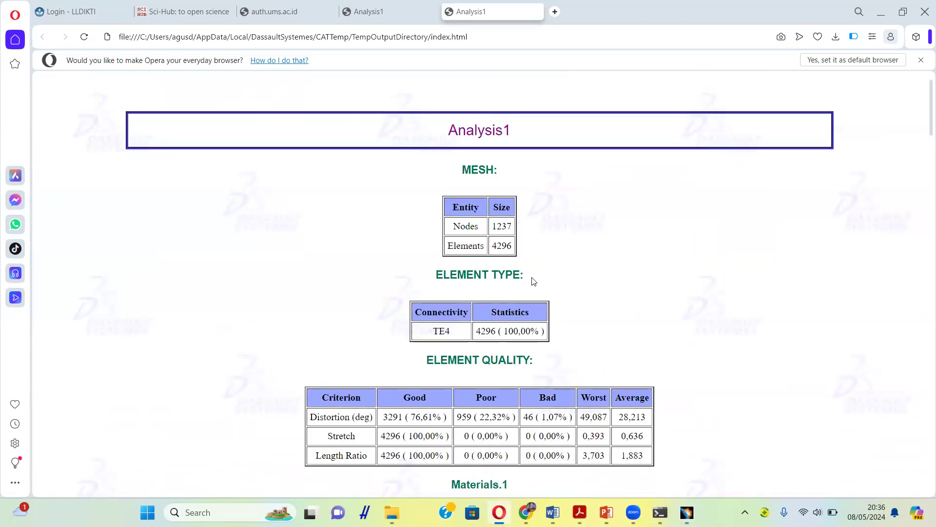
scroll(598, 272, down, 1)
scroll(598, 272, down, 5)
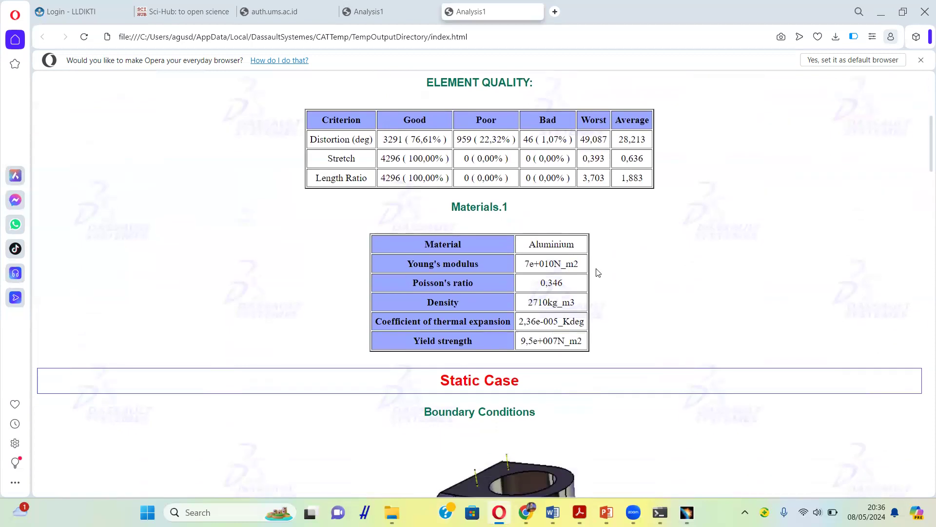
scroll(598, 273, up, 5)
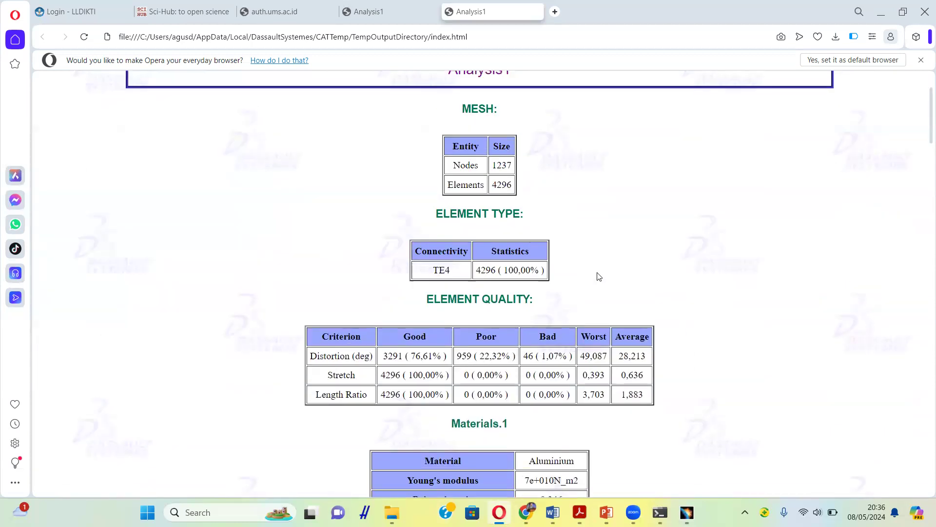
- Switch from the report back to CATIA V5 and inspect the bracket's Von Mises stress plot
click(881, 12)
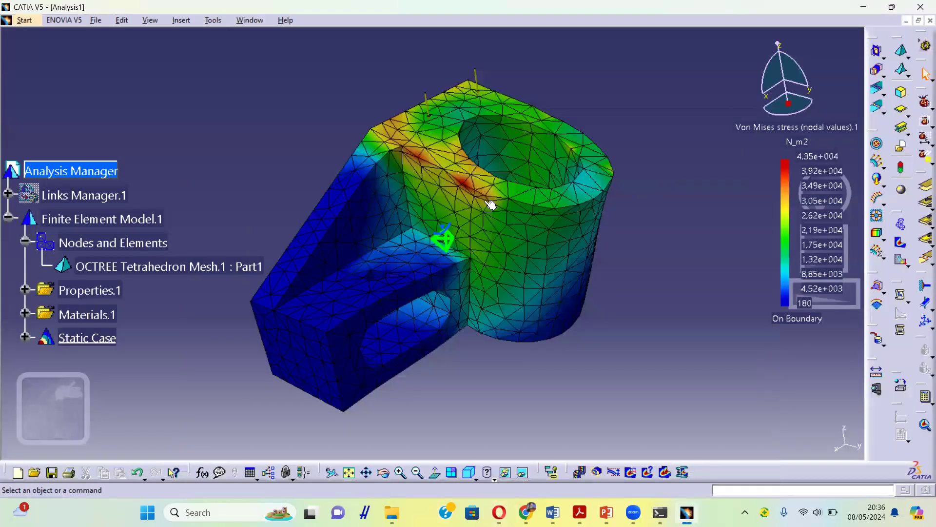
scroll(414, 215, down, 2)
click(527, 218)
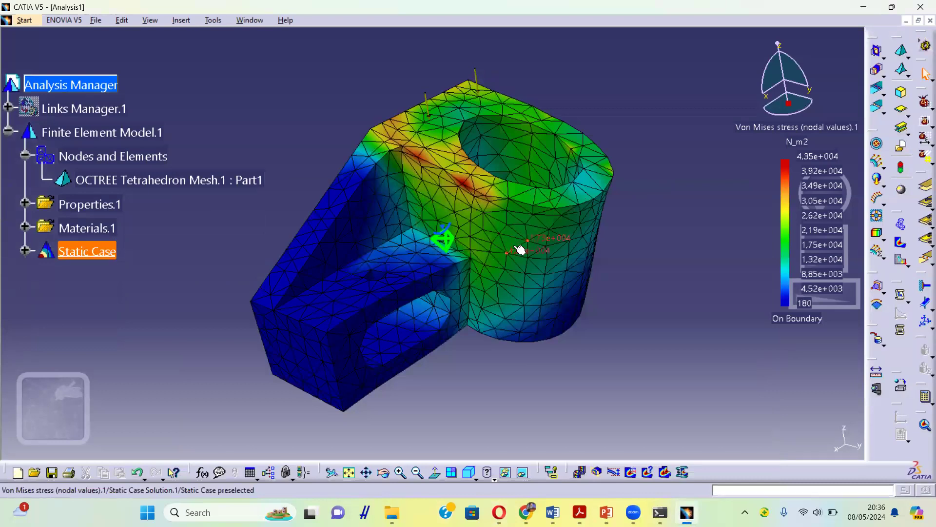